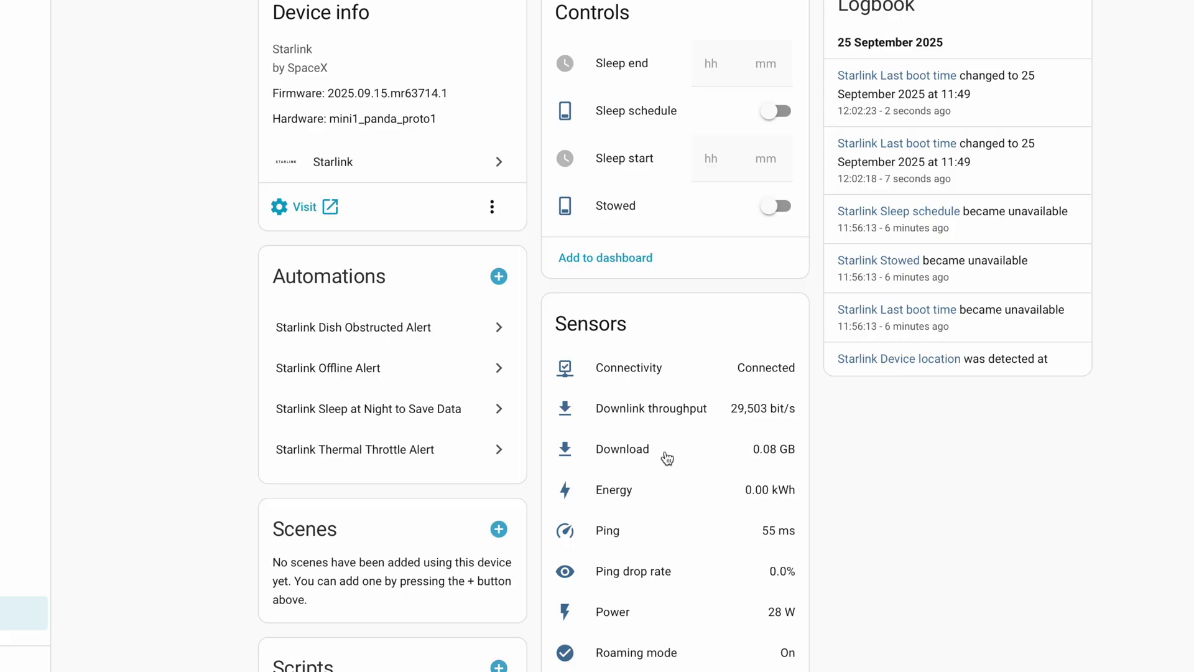
Step: Scroll down the Starlink device page to review its Sensors card readings
scroll(658, 297, "down", 5)
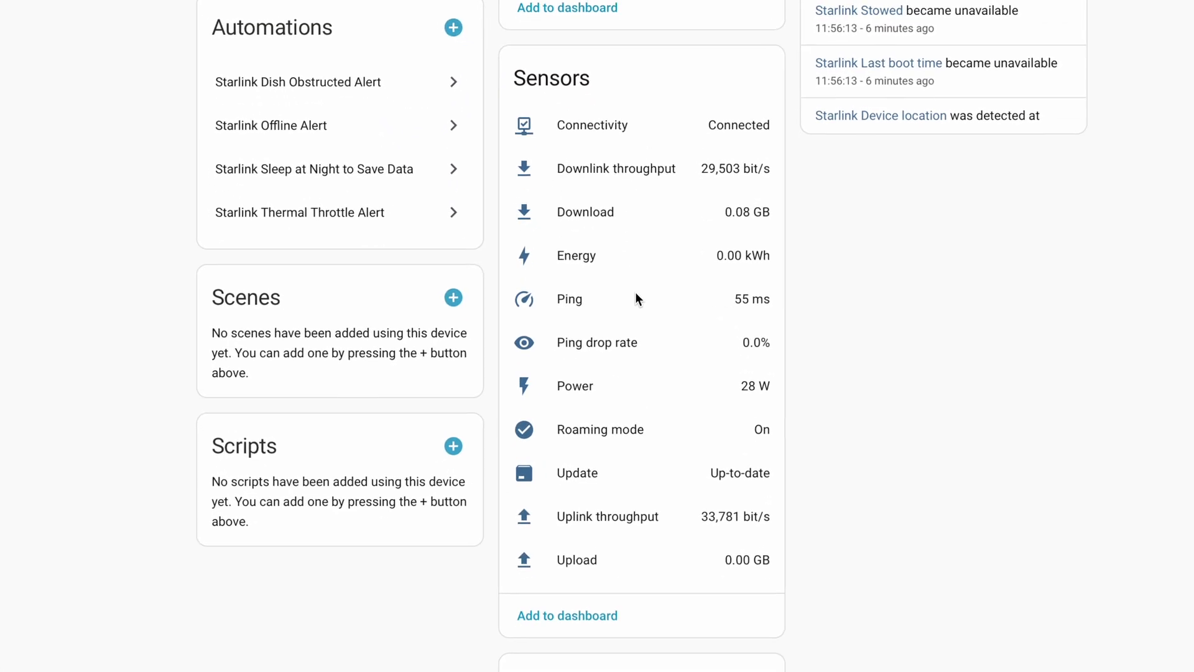
scroll(603, 432, "down", 8)
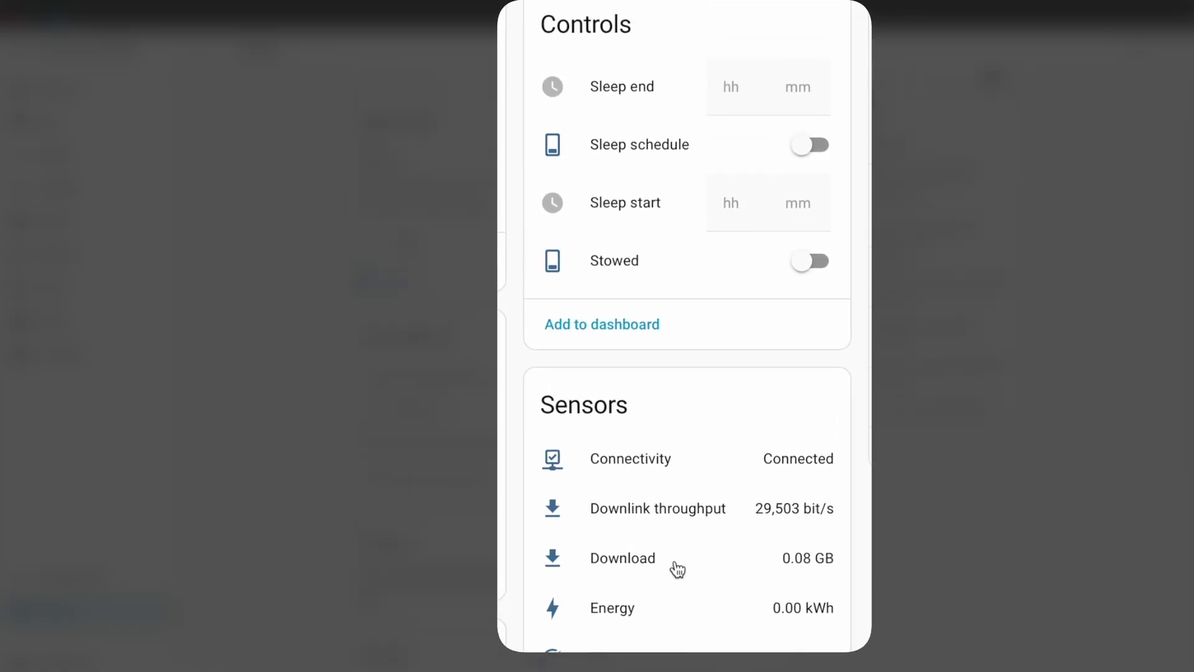
scroll(682, 381, "down", 4)
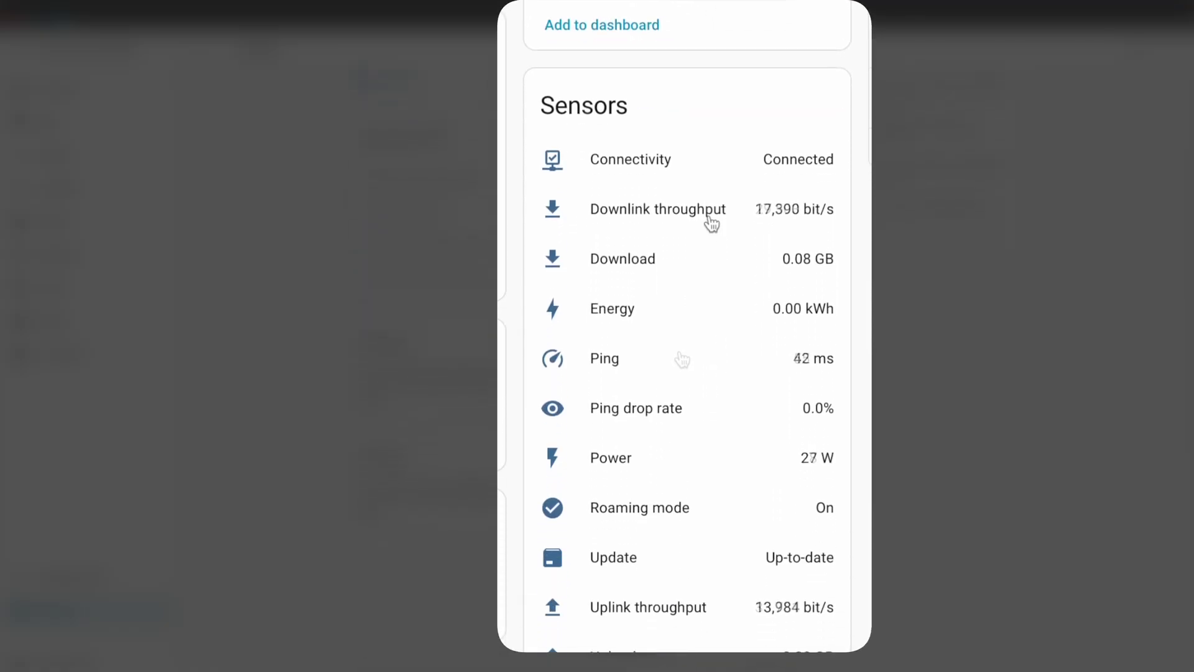
scroll(688, 528, "down", 4)
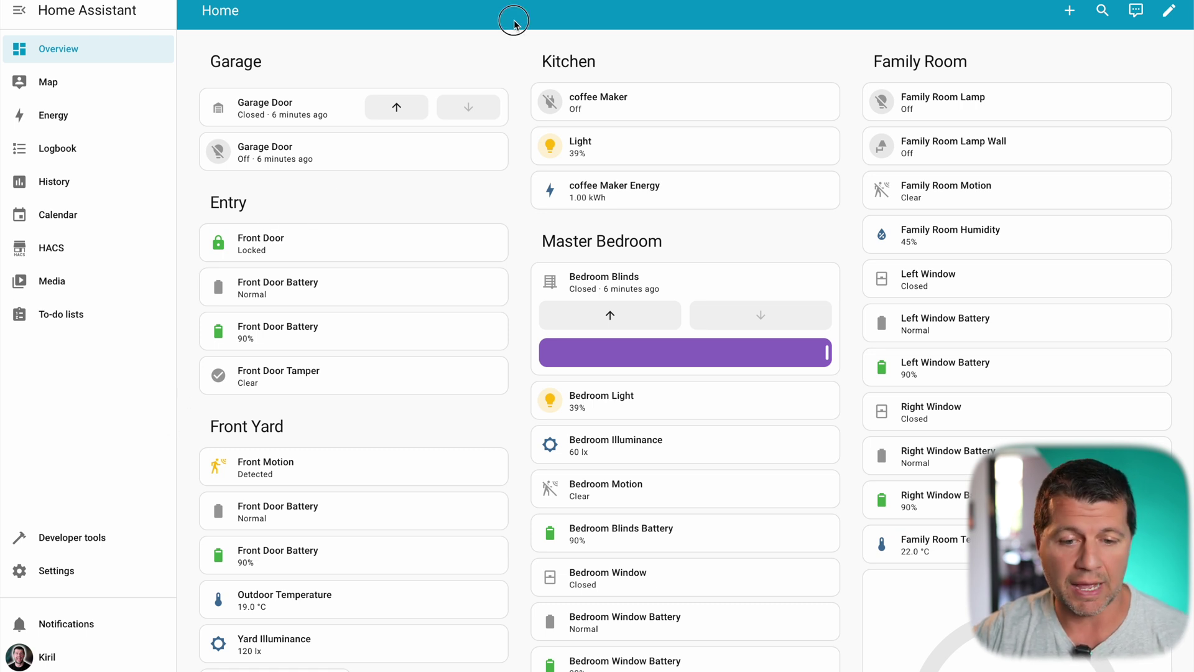
Step: Go to the Integrations settings page through a command palette search for 'inte'
key("c")
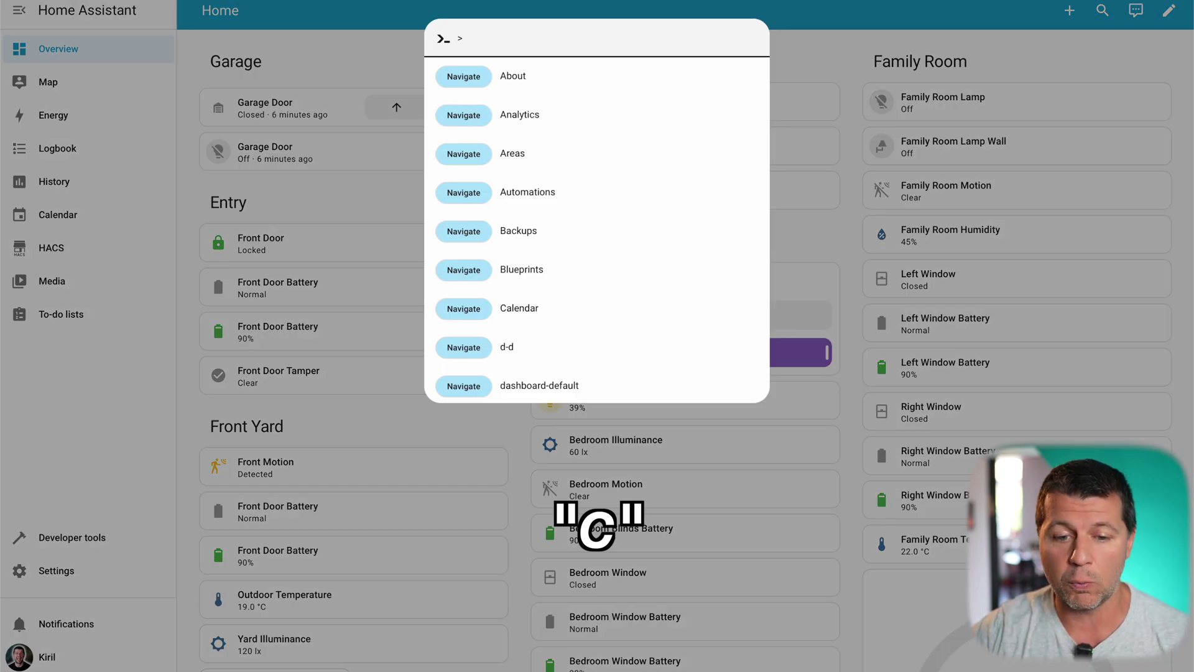
type("in")
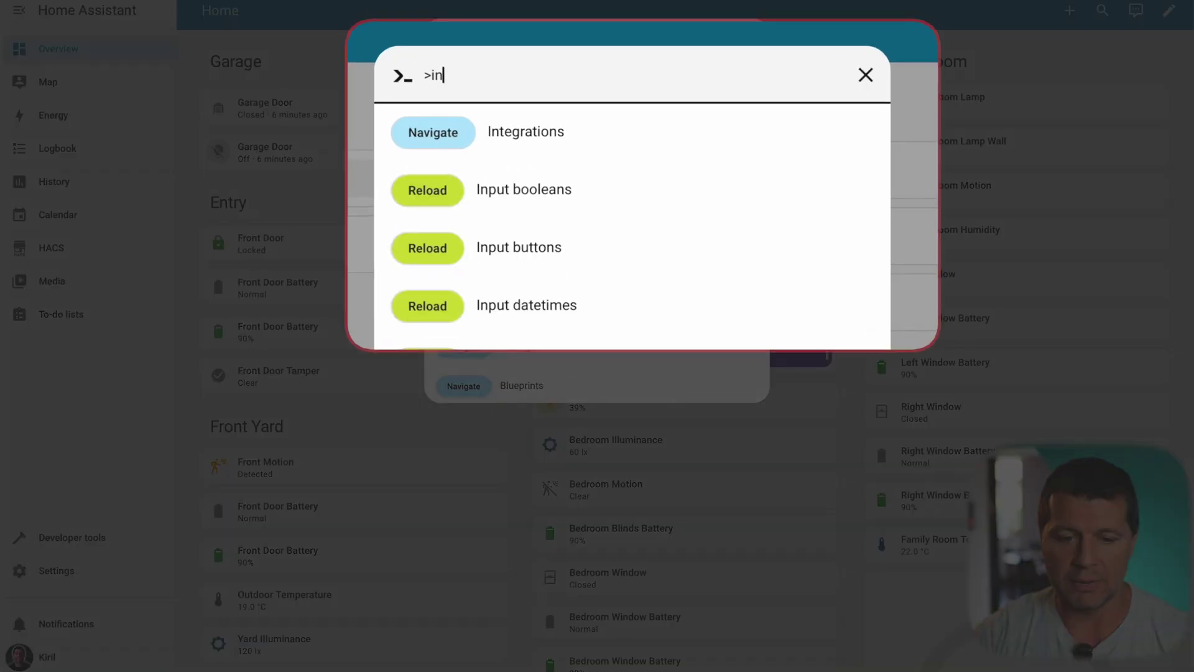
type("te")
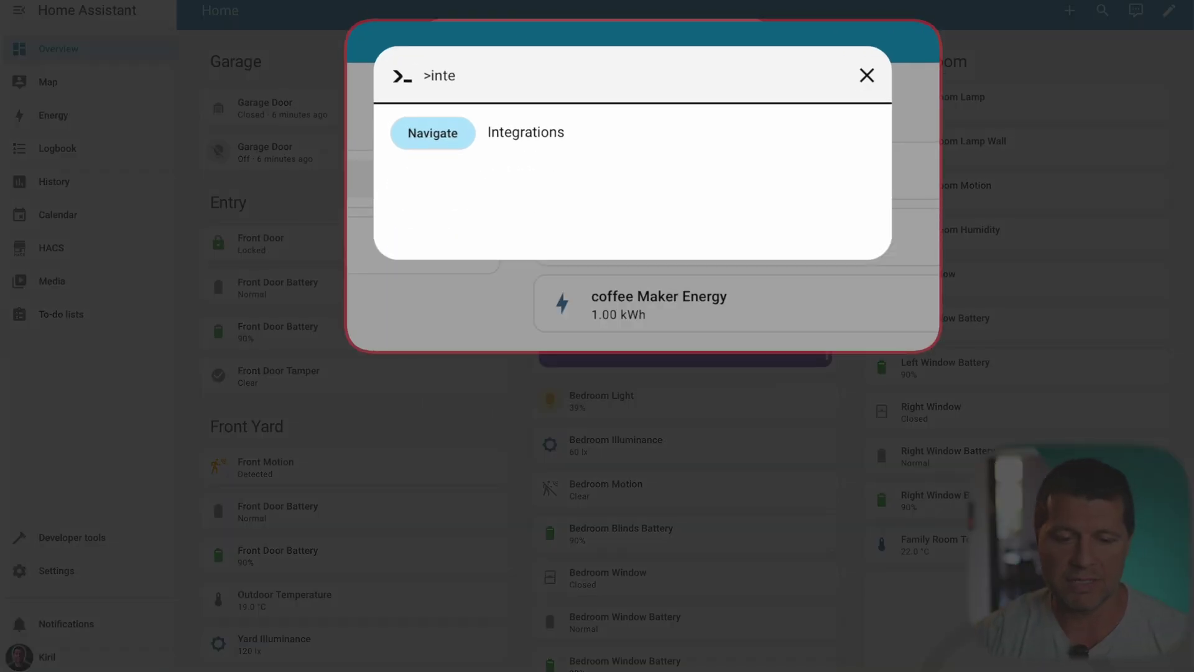
left_click(474, 127)
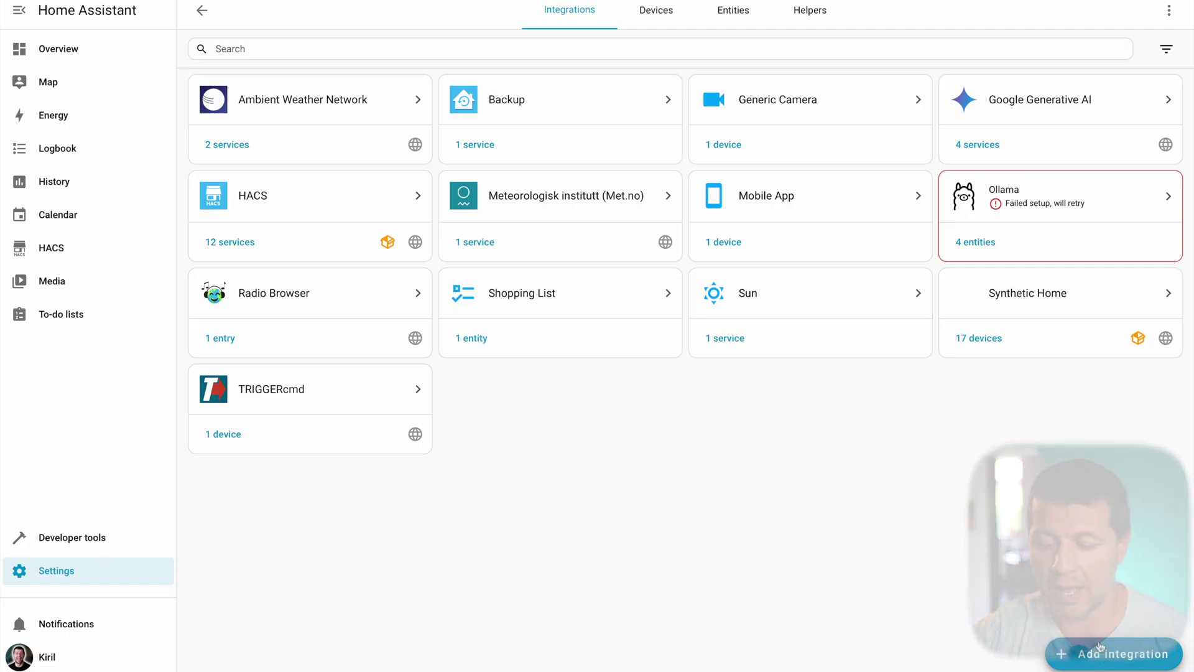
Step: Add a Starlink integration and submit the dish address 192.168.100.1:9200
left_click(1100, 654)
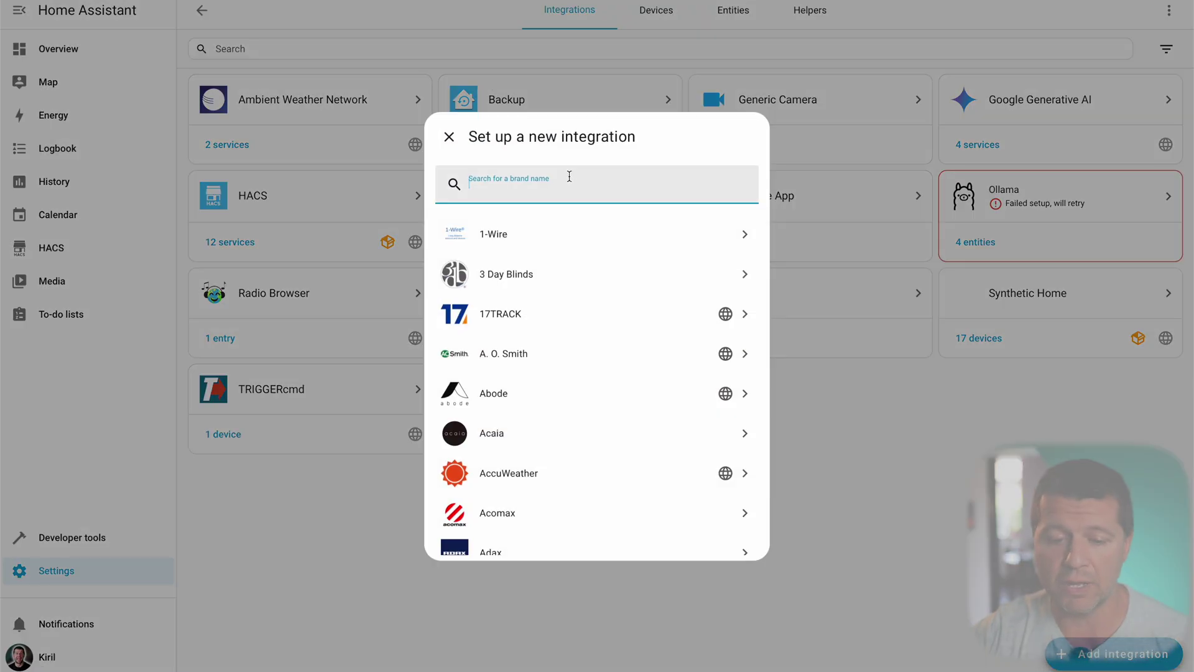
type("star")
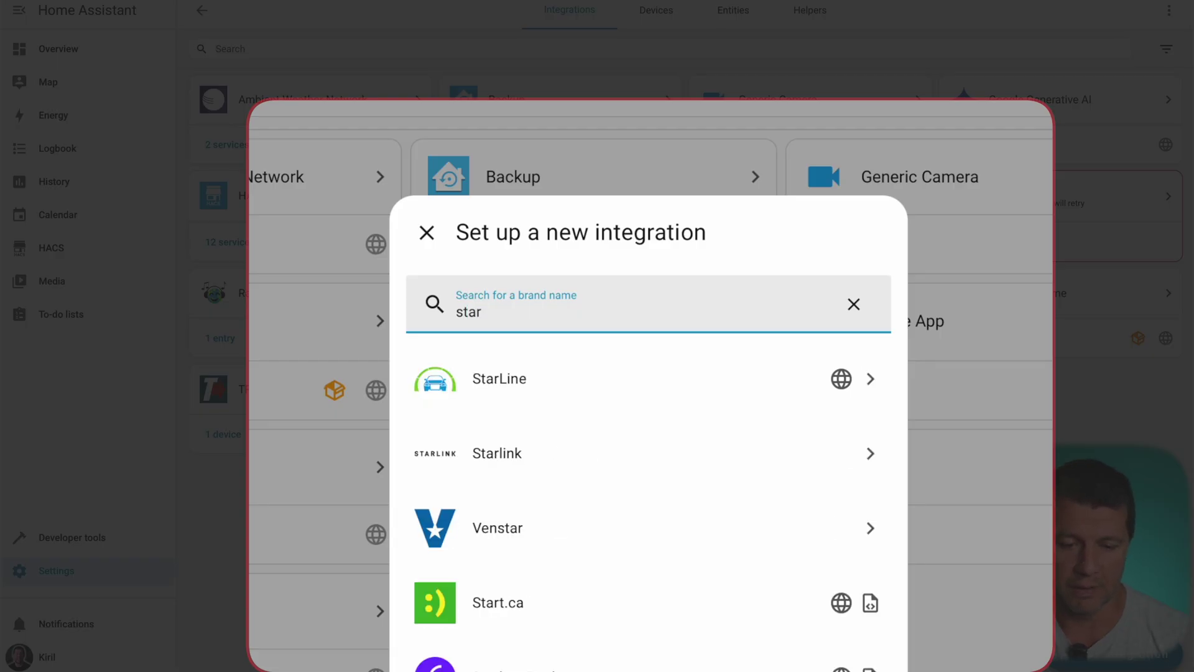
left_click(511, 453)
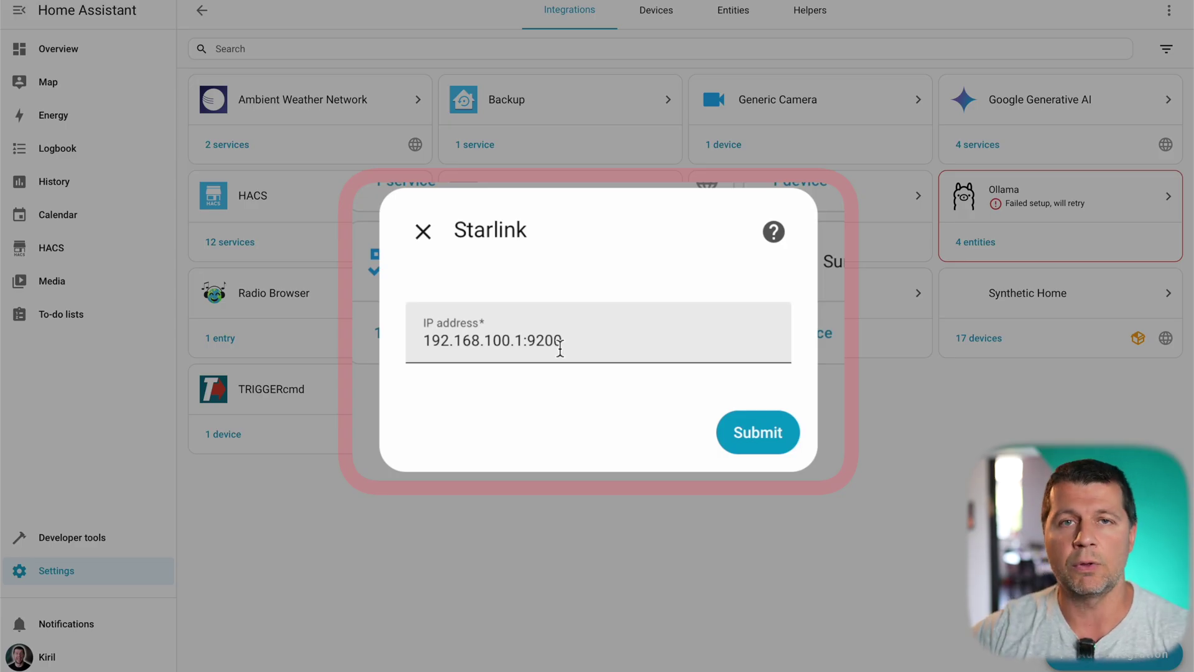
left_click(752, 435)
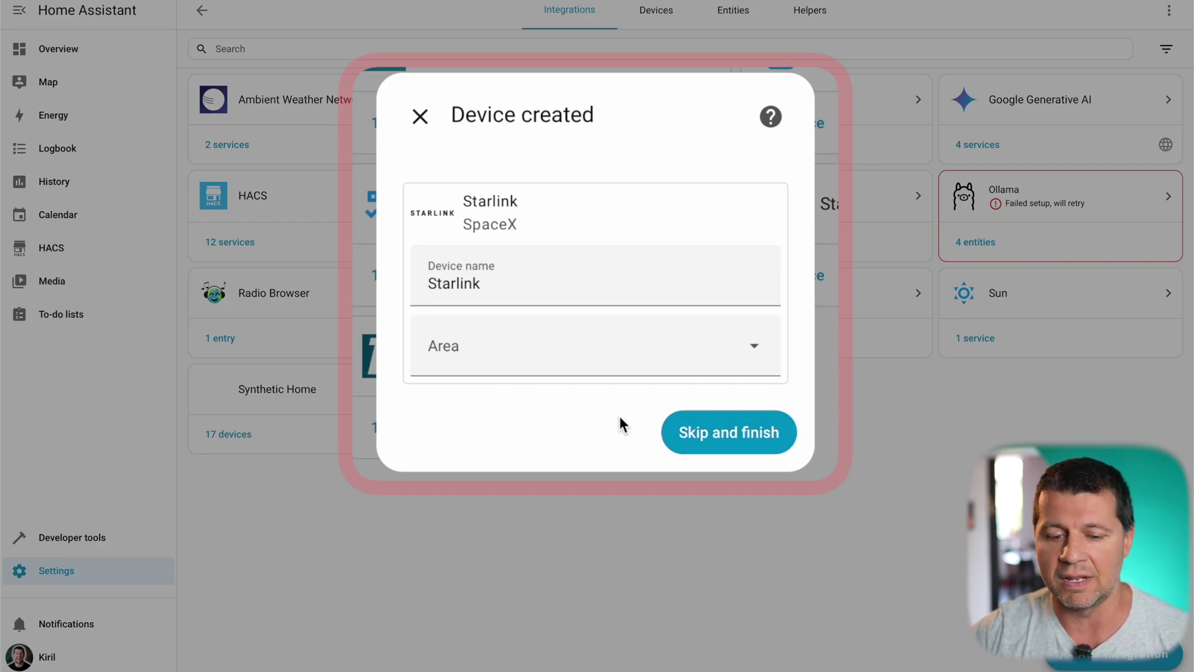
Step: Skip the area choice and finish, landing on the new Starlink device page
left_click(726, 438)
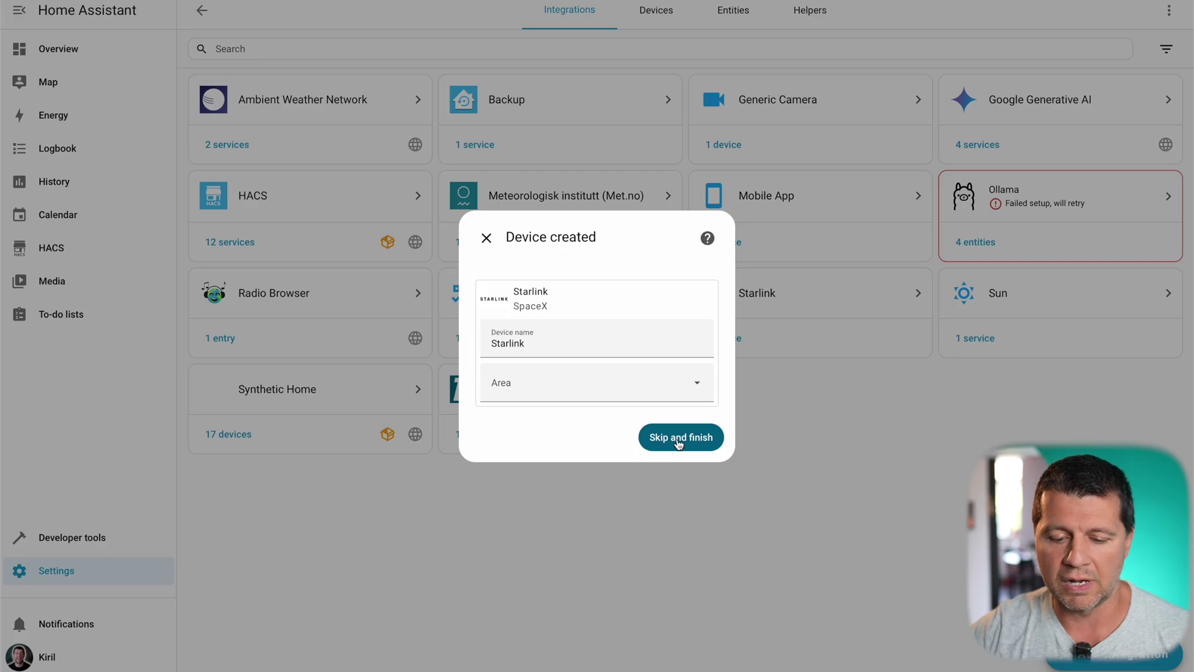
left_click(679, 438)
scroll(678, 443, "down", 3)
scroll(679, 444, "up", 2)
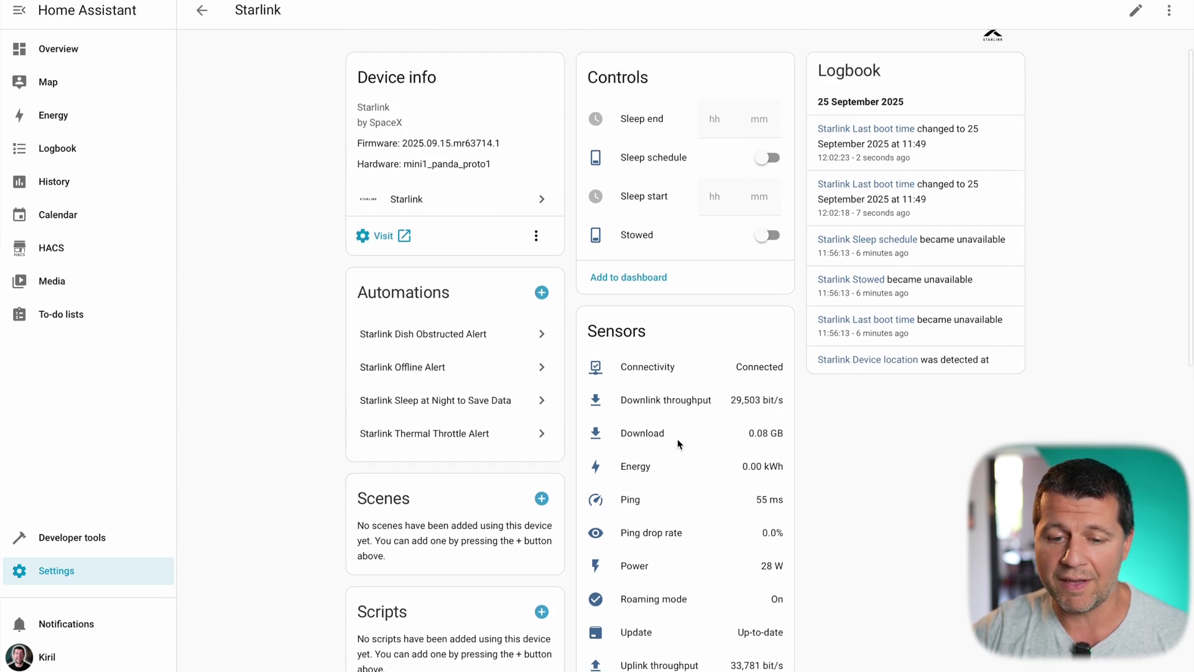
scroll(679, 444, "down", 3)
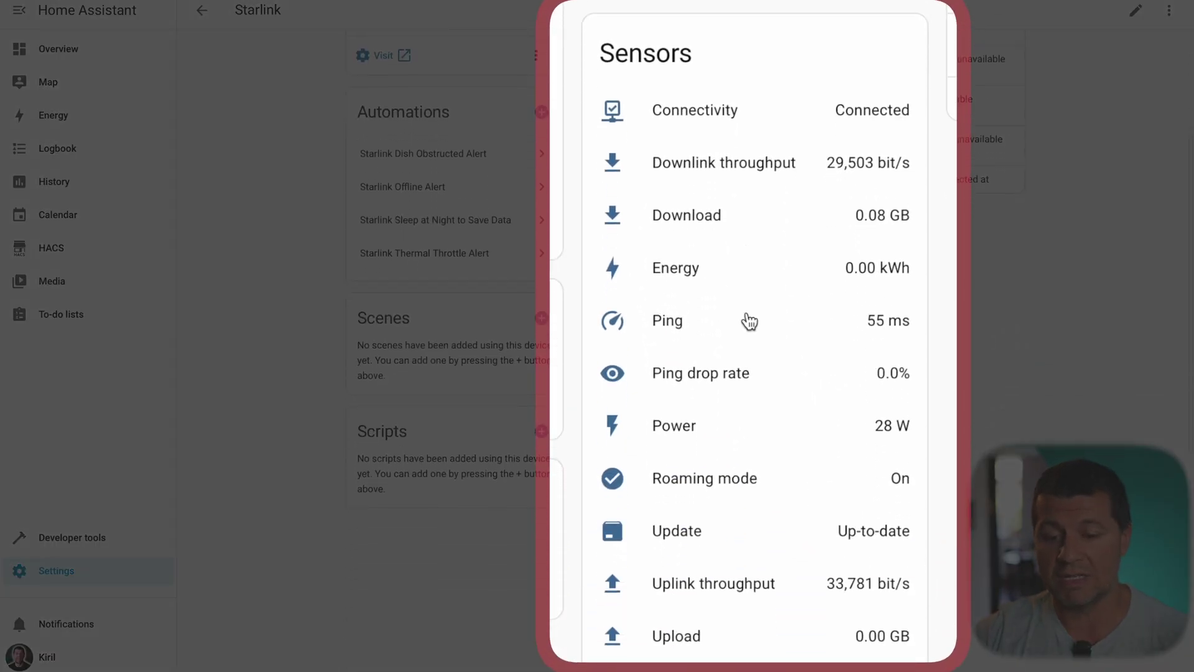
scroll(750, 321, "down", 1)
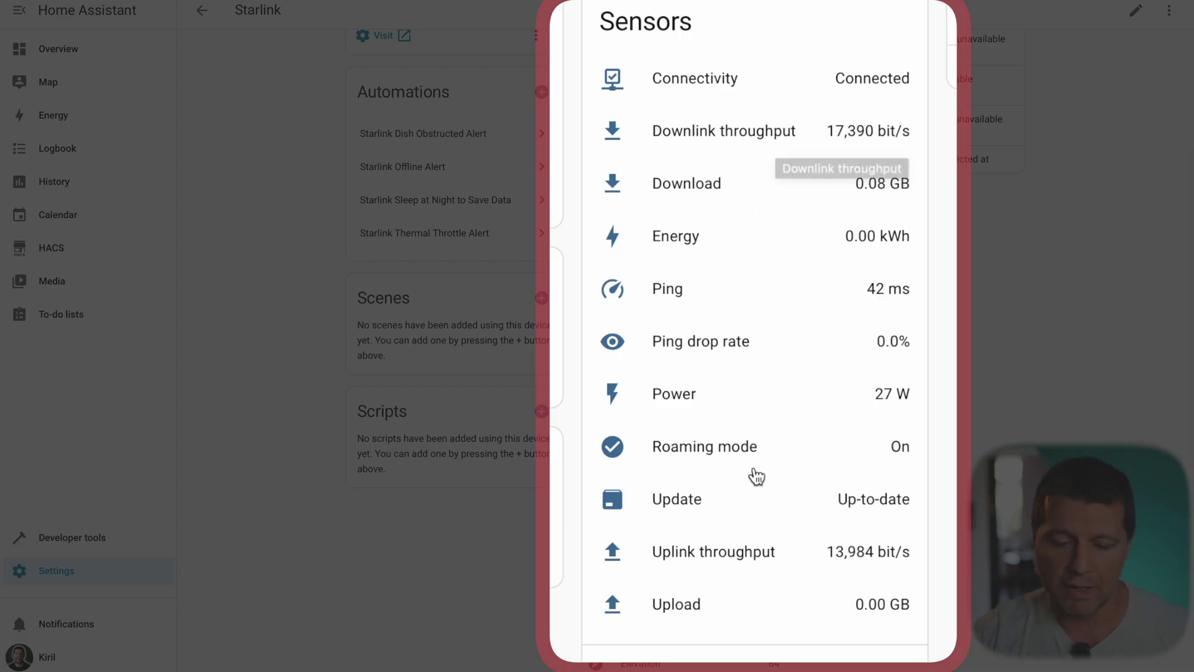
scroll(756, 476, "down", 6)
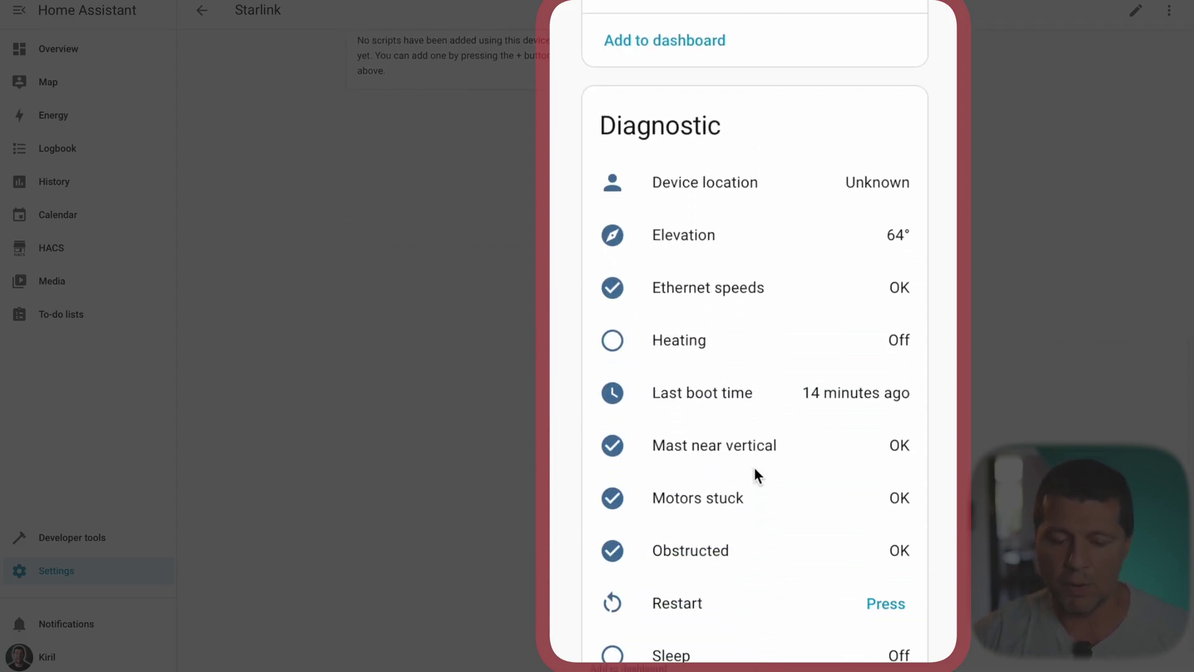
scroll(757, 477, "down", 1)
scroll(746, 319, "up", 9)
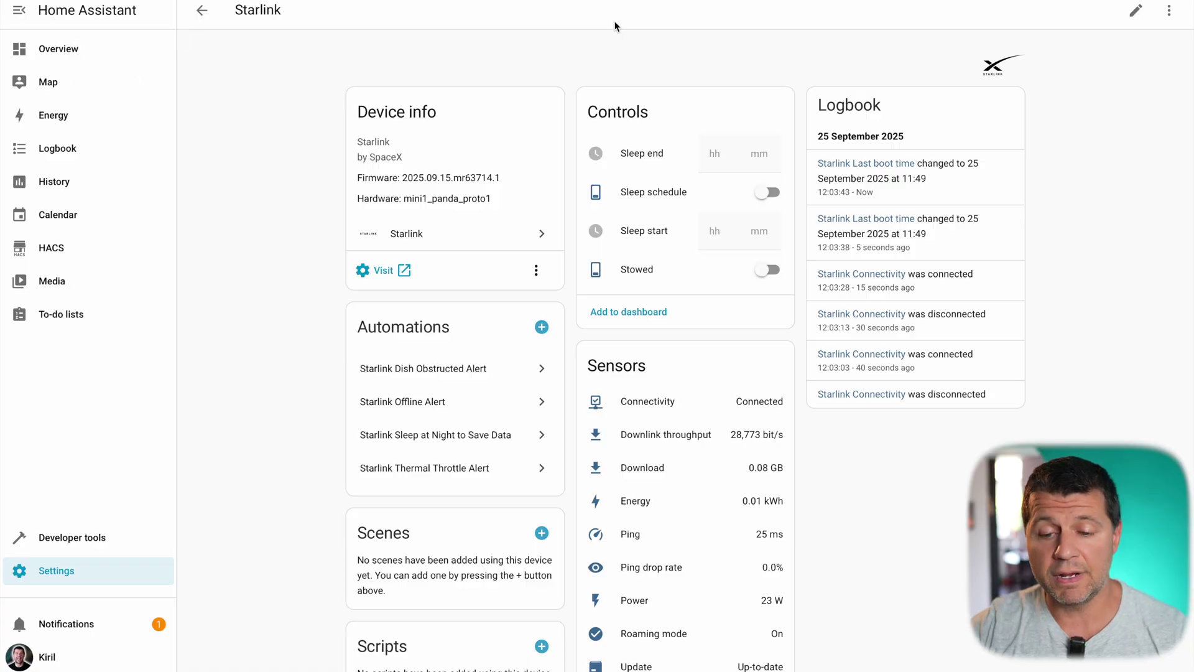
Step: Open Overview in a new tab and go to Automations there via an 'autom' palette search
right_click(51, 43)
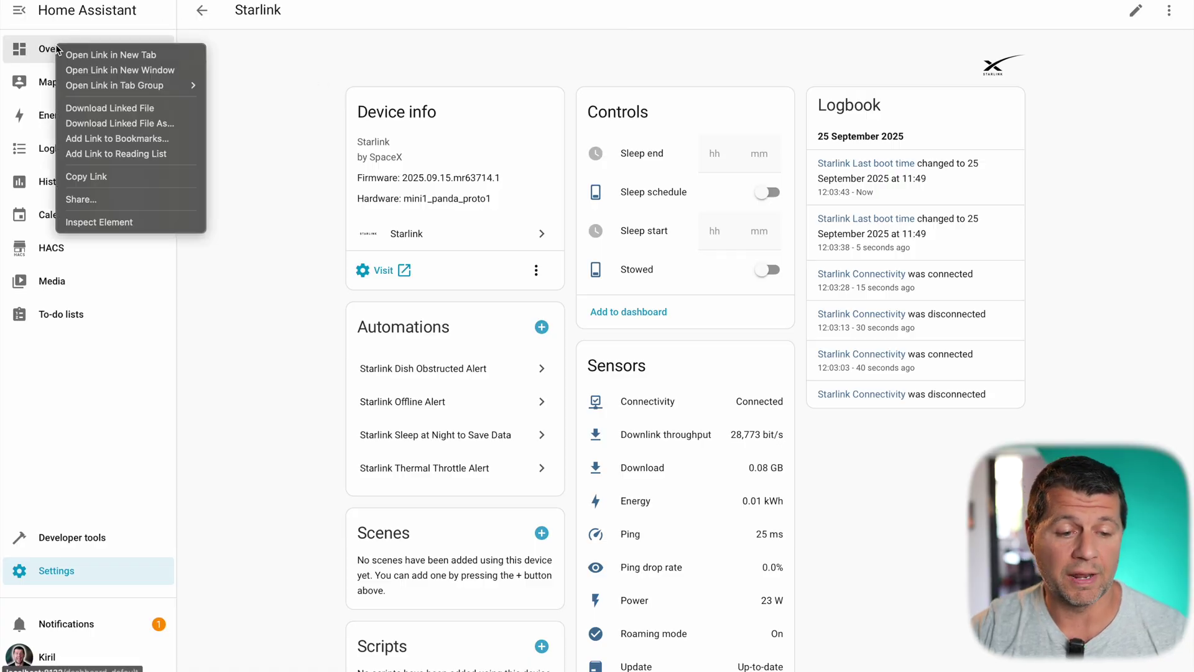
left_click(93, 52)
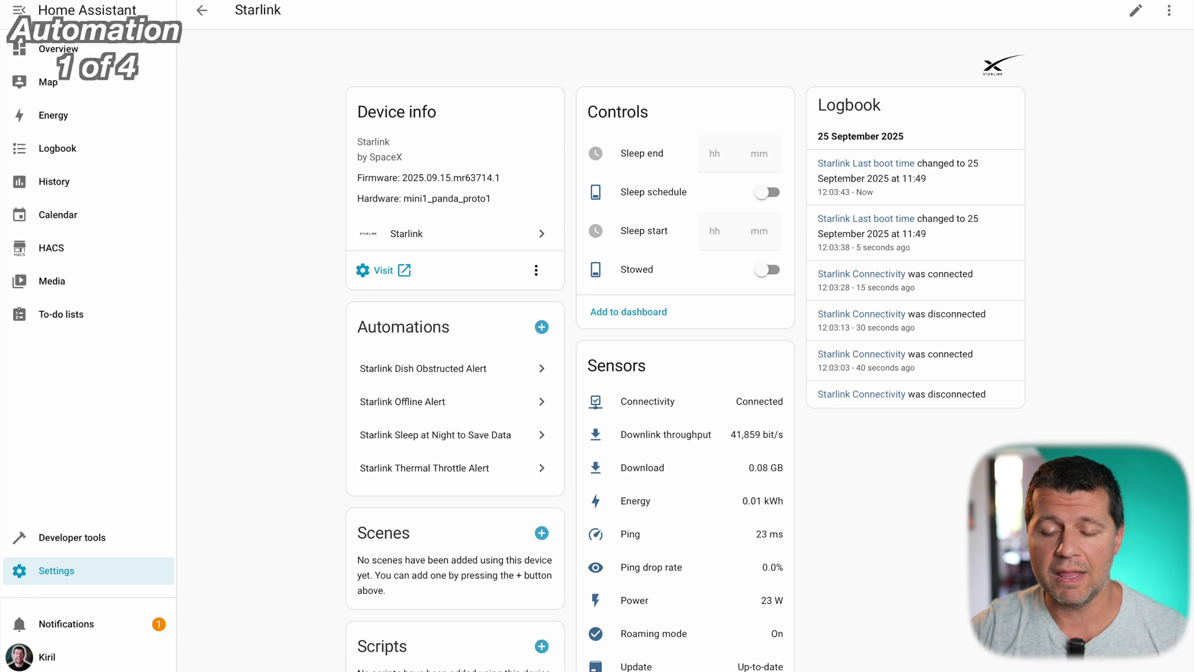
left_click(877, 1)
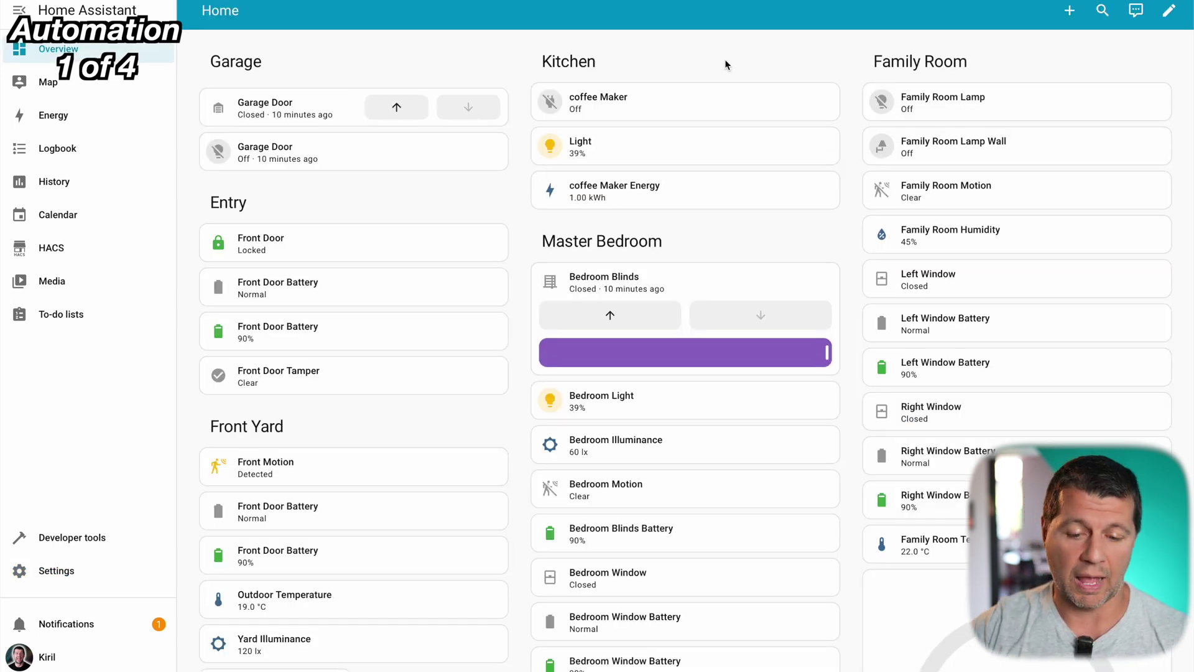
key("c")
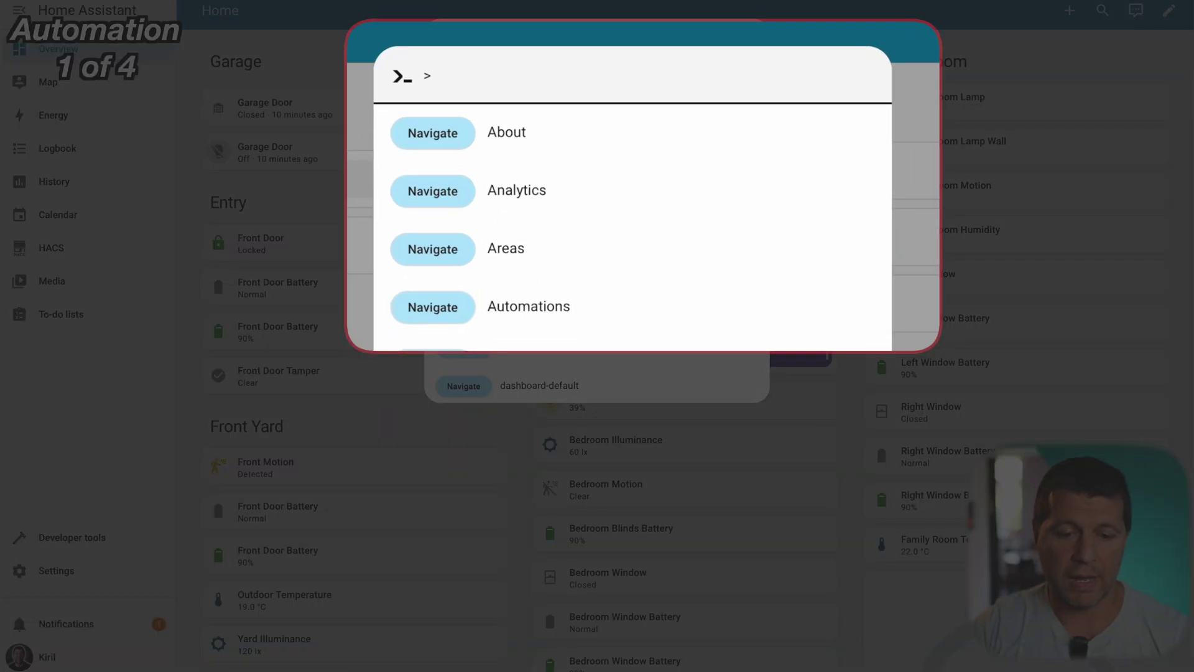
type("autom")
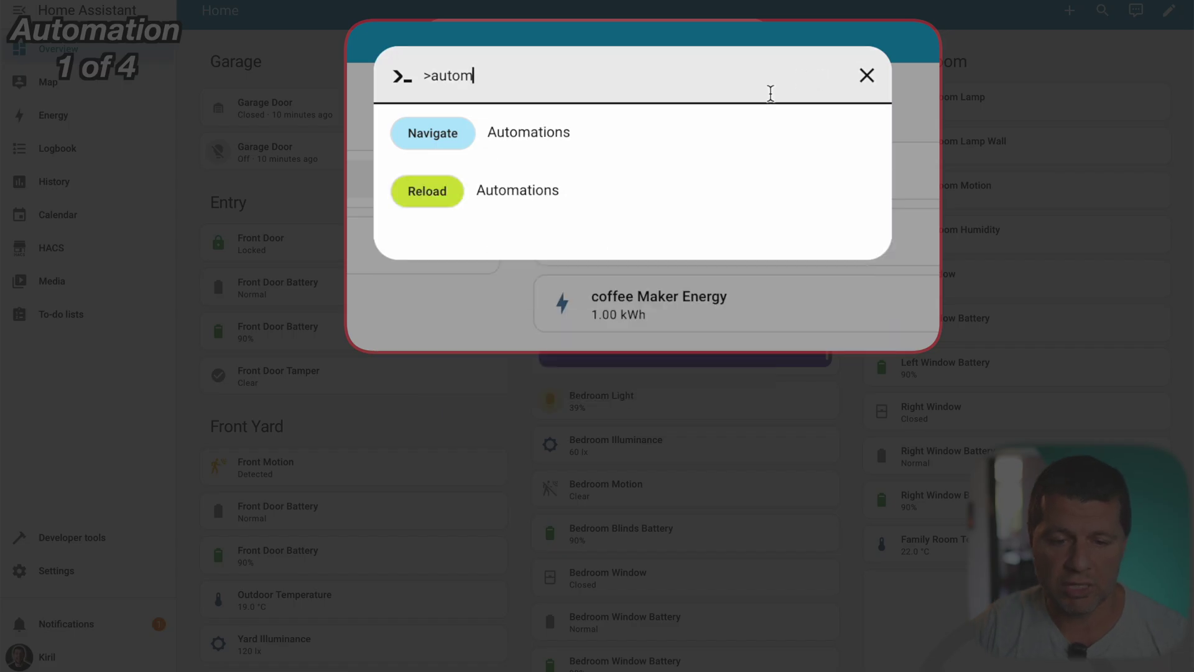
left_click(652, 160)
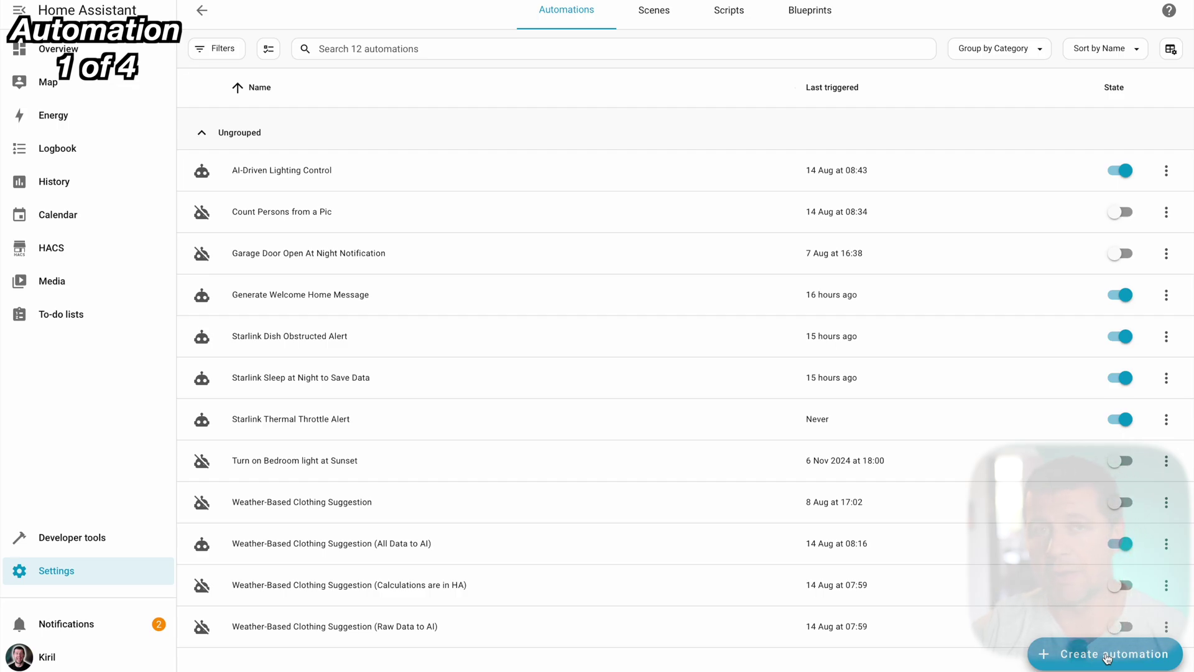
Step: Start a blank automation from scratch in the automation editor
left_click(1107, 657)
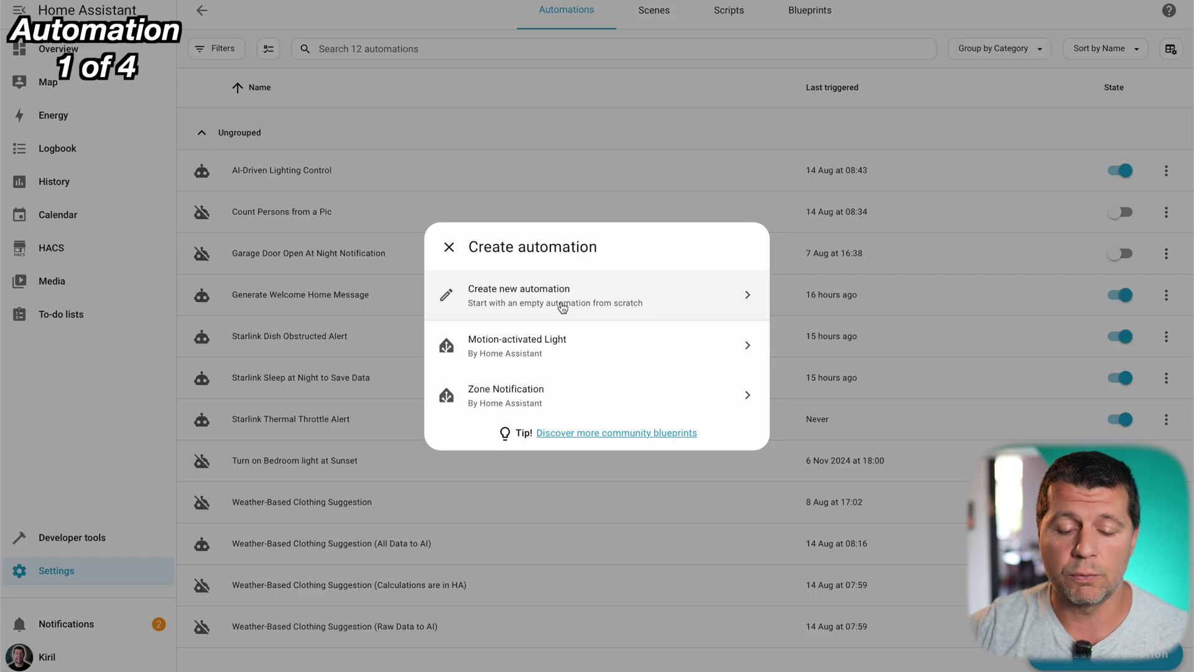
left_click(563, 307)
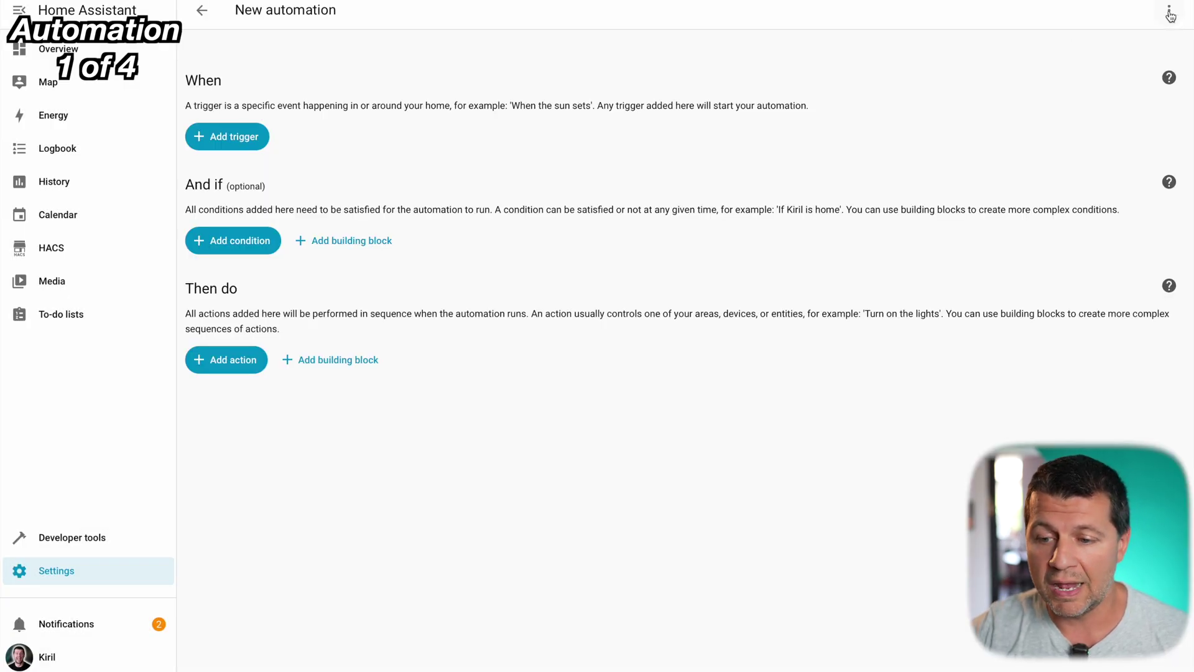
left_click(1169, 11)
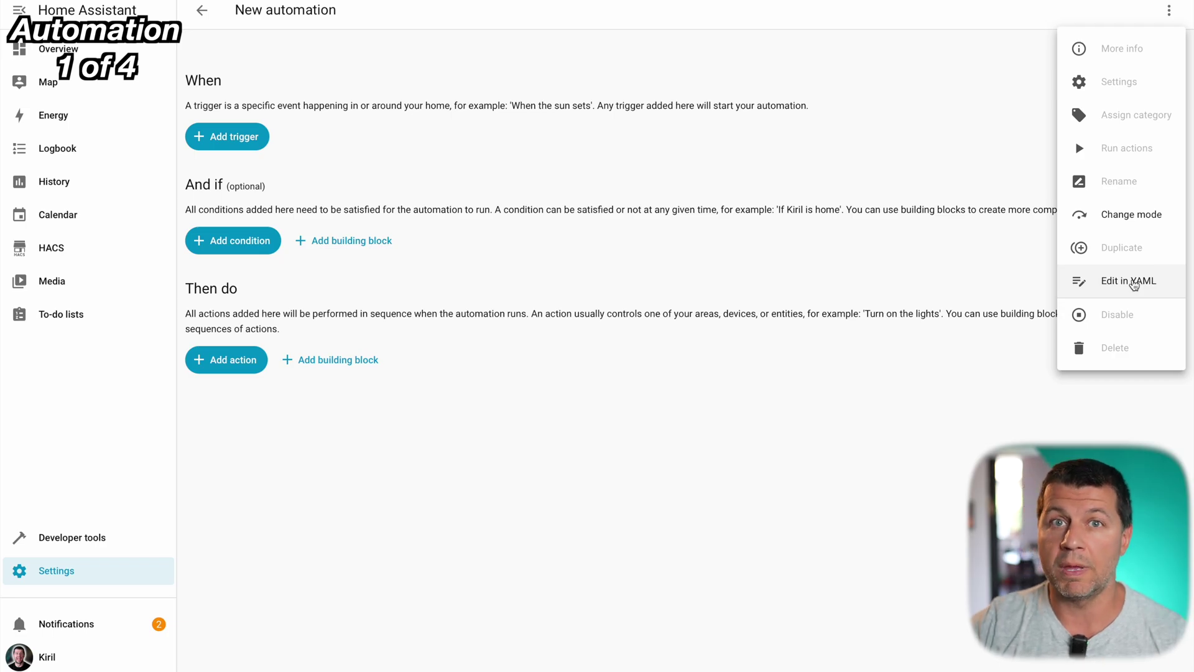
Step: Replace the default YAML with the Starlink Offline Alert snippet copied from the PDF guide
left_click(1135, 285)
left_click_drag(344, 122, 188, 33)
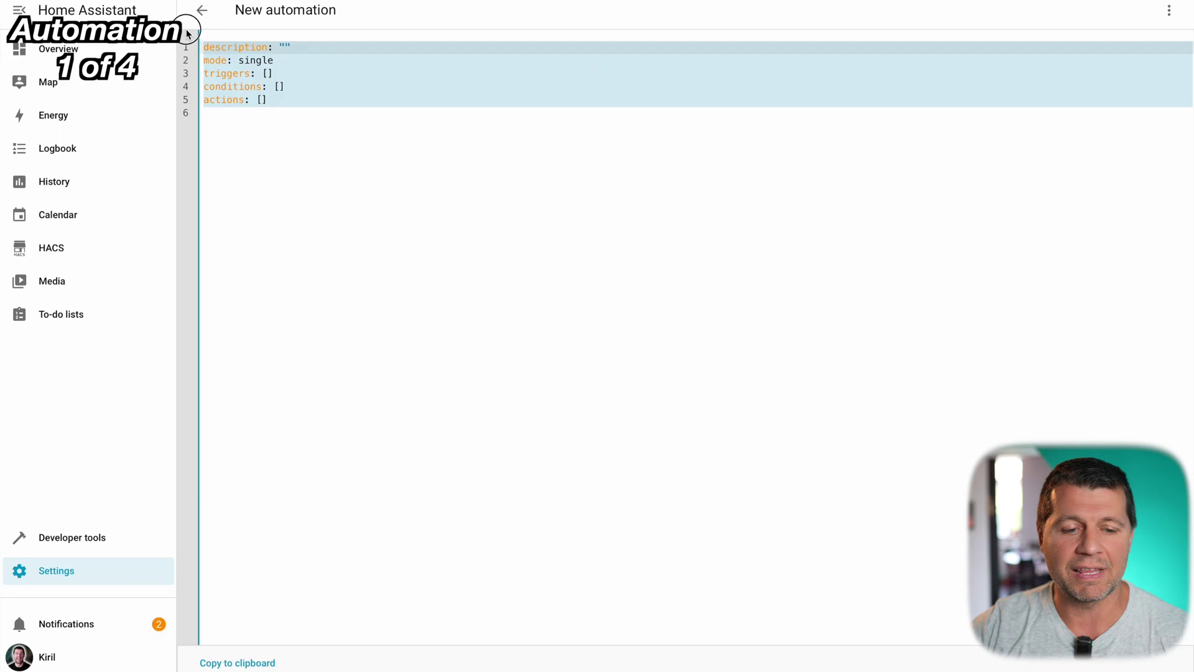
key("BackSpace")
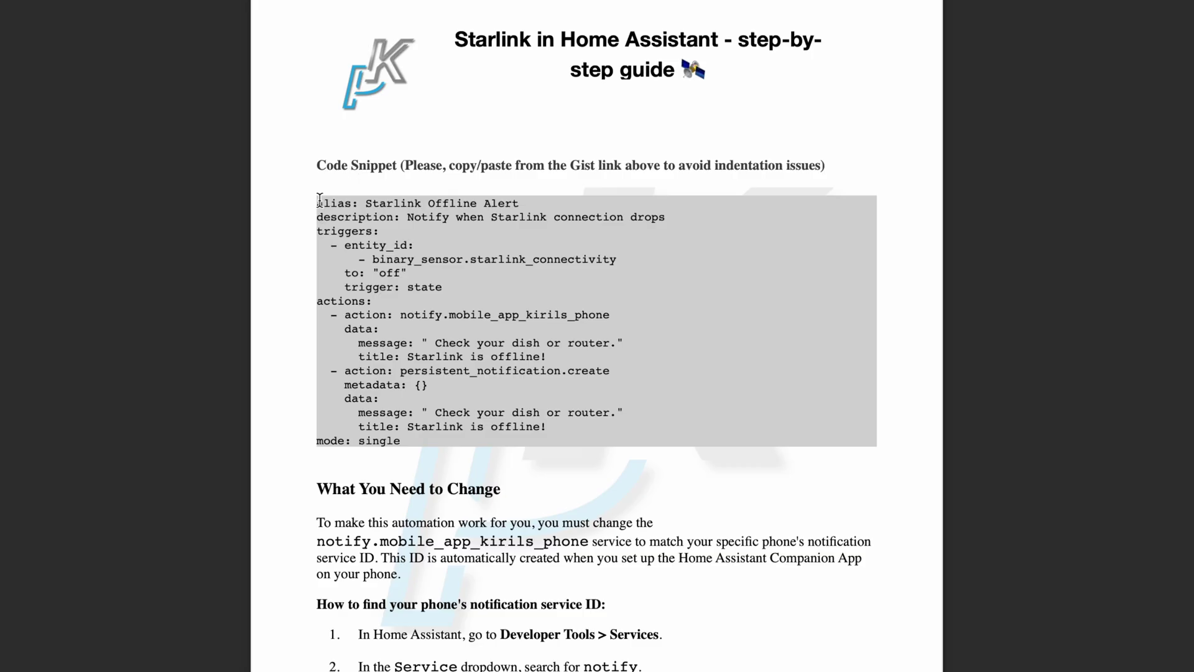
left_click_drag(319, 201, 480, 449)
key("ctrl+c")
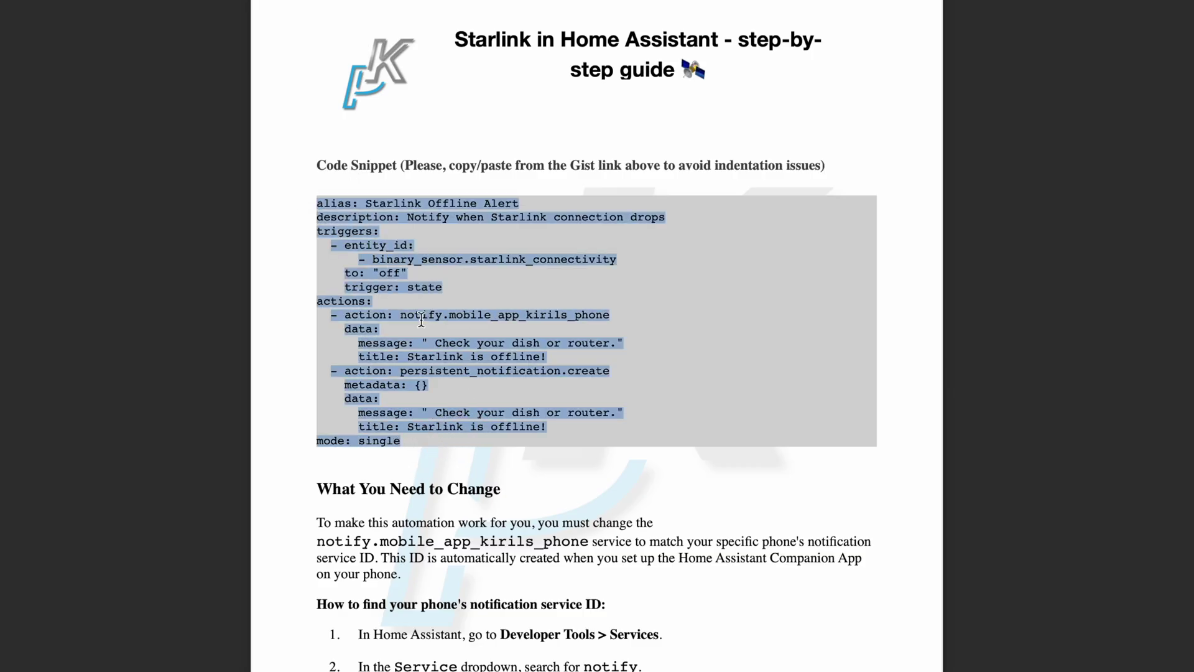
right_click(421, 319)
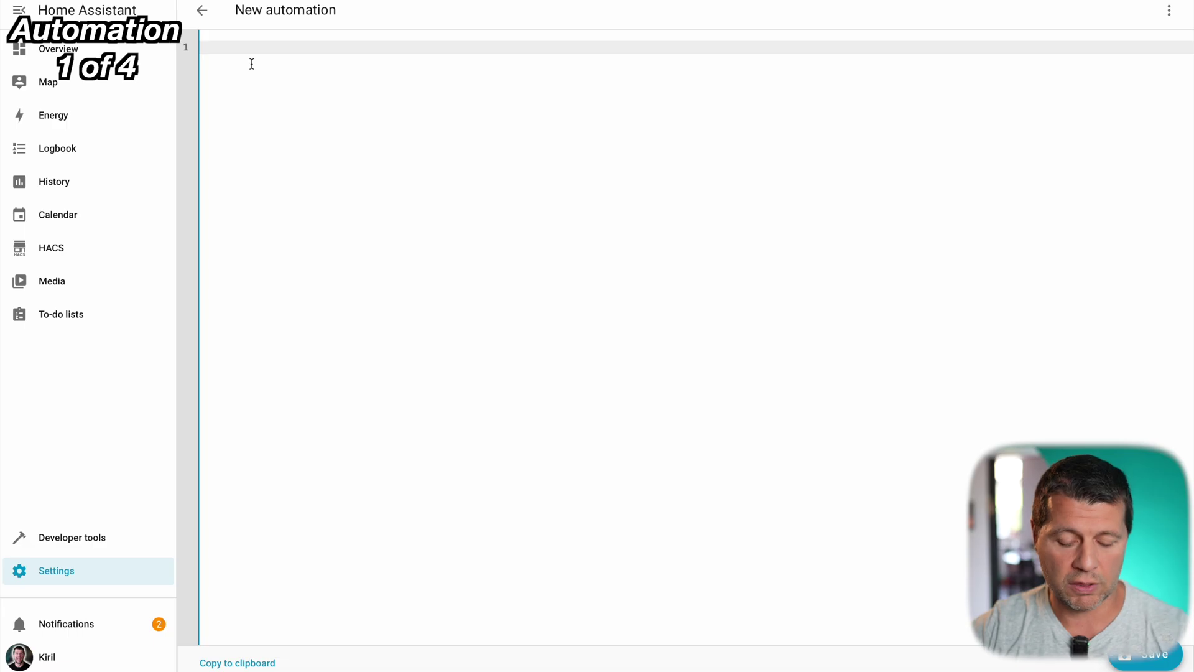
key("ctrl+v")
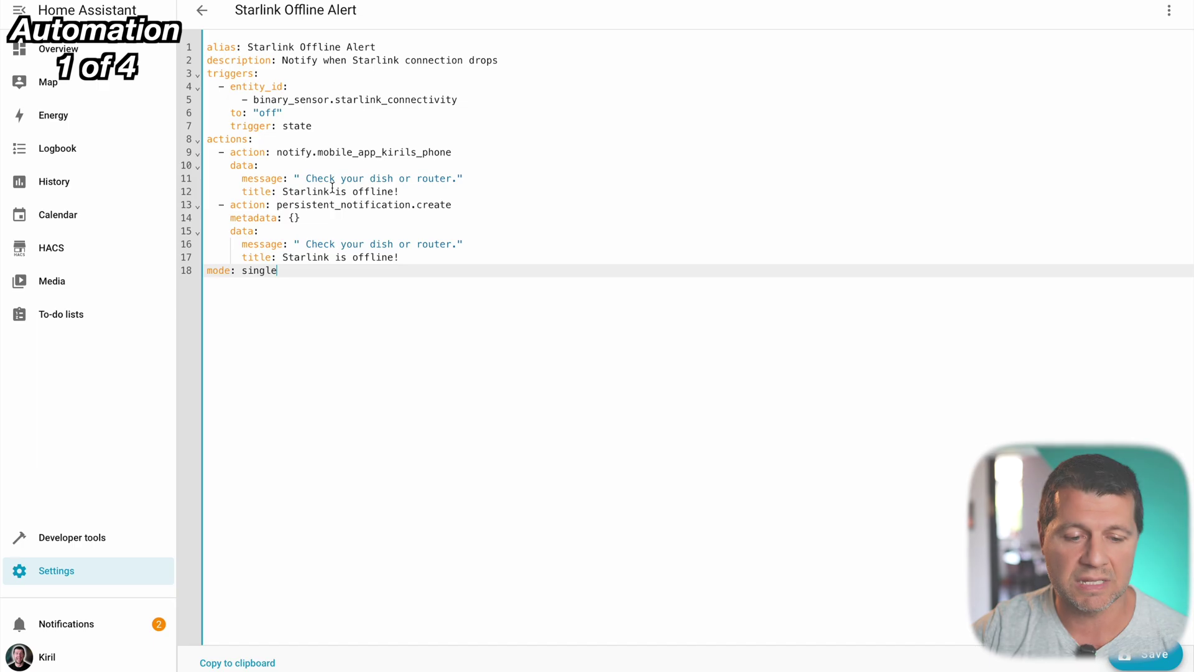
Step: Save the Starlink Offline Alert automation with its name, then switch to the visual editor
left_click(1148, 664)
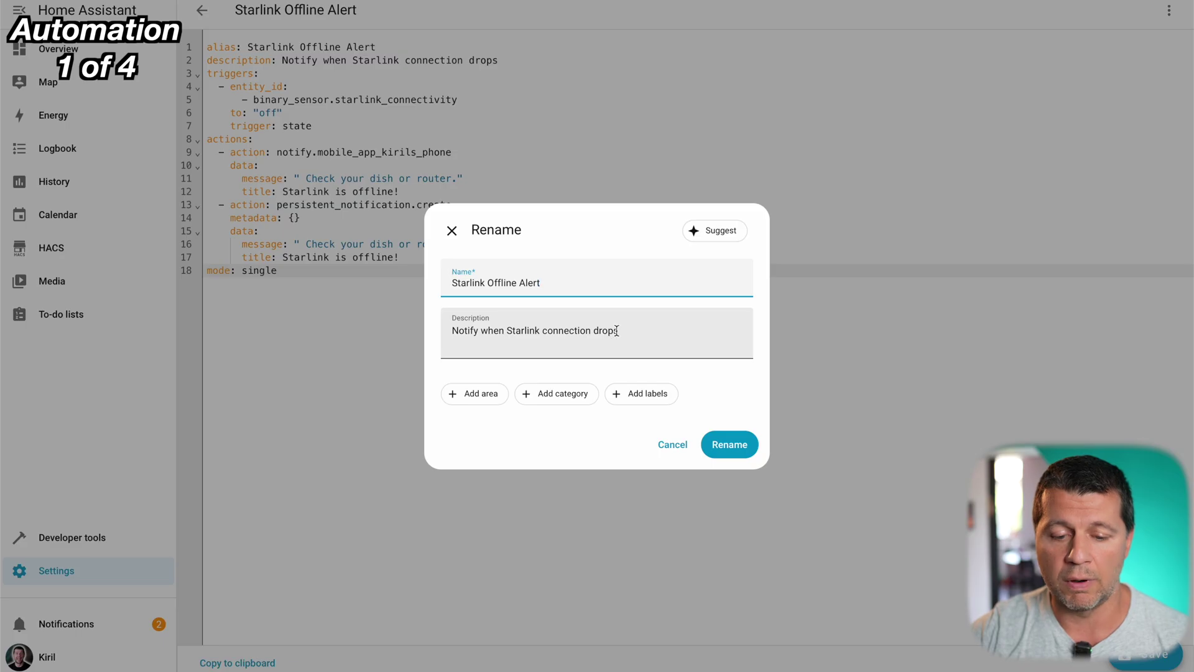
left_click(740, 445)
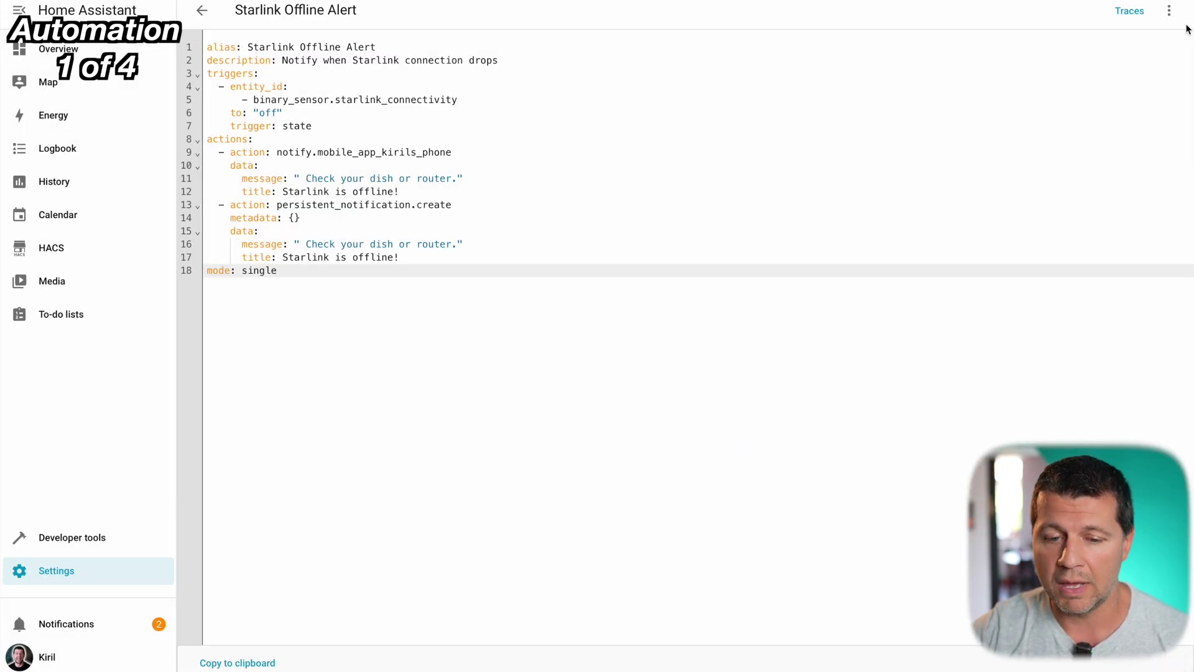
left_click(1170, 11)
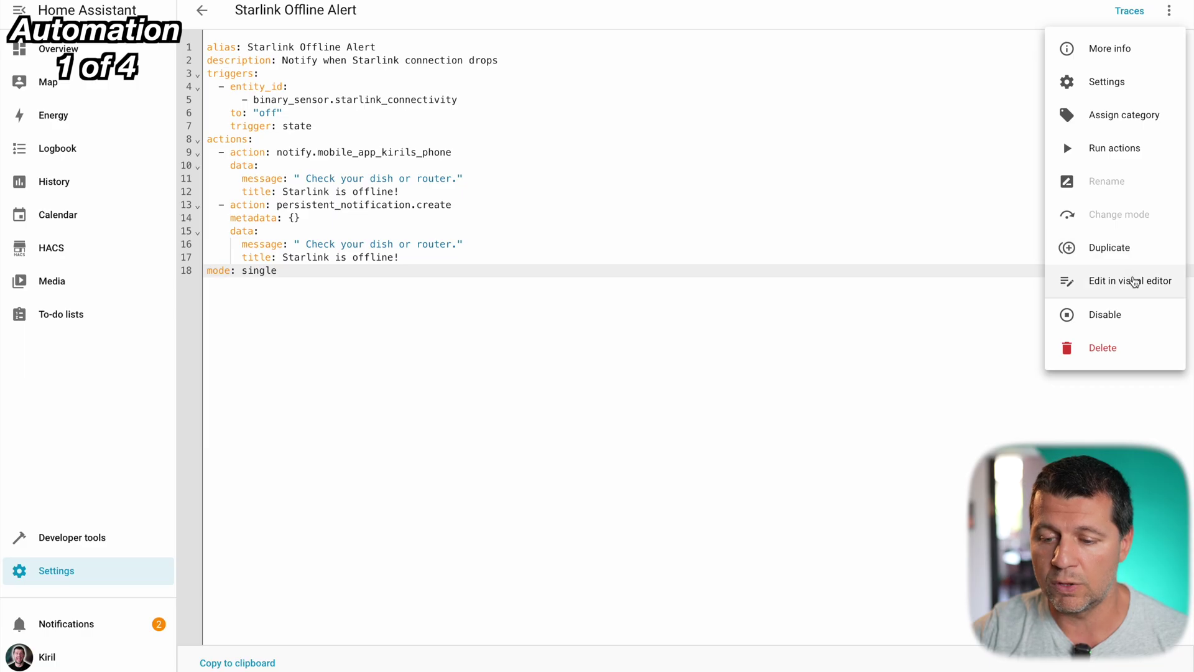
left_click(1134, 283)
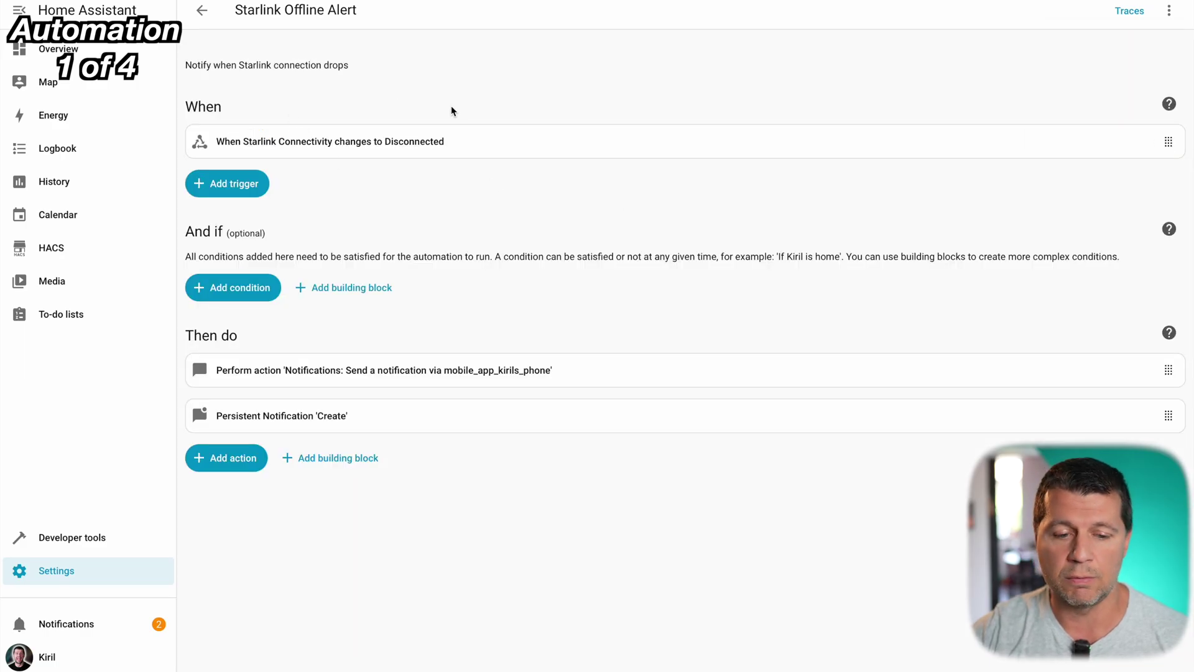
Step: Inspect the Connectivity Disconnected trigger, the phone notification action and the persistent notification action
left_click(333, 139)
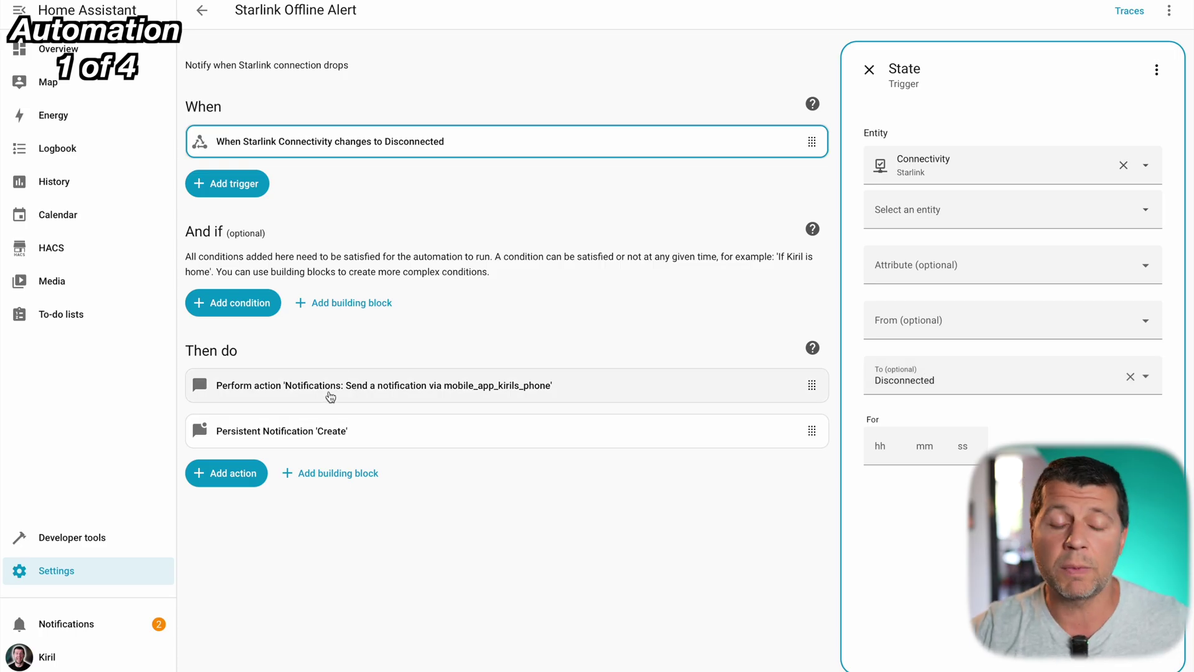
left_click(330, 397)
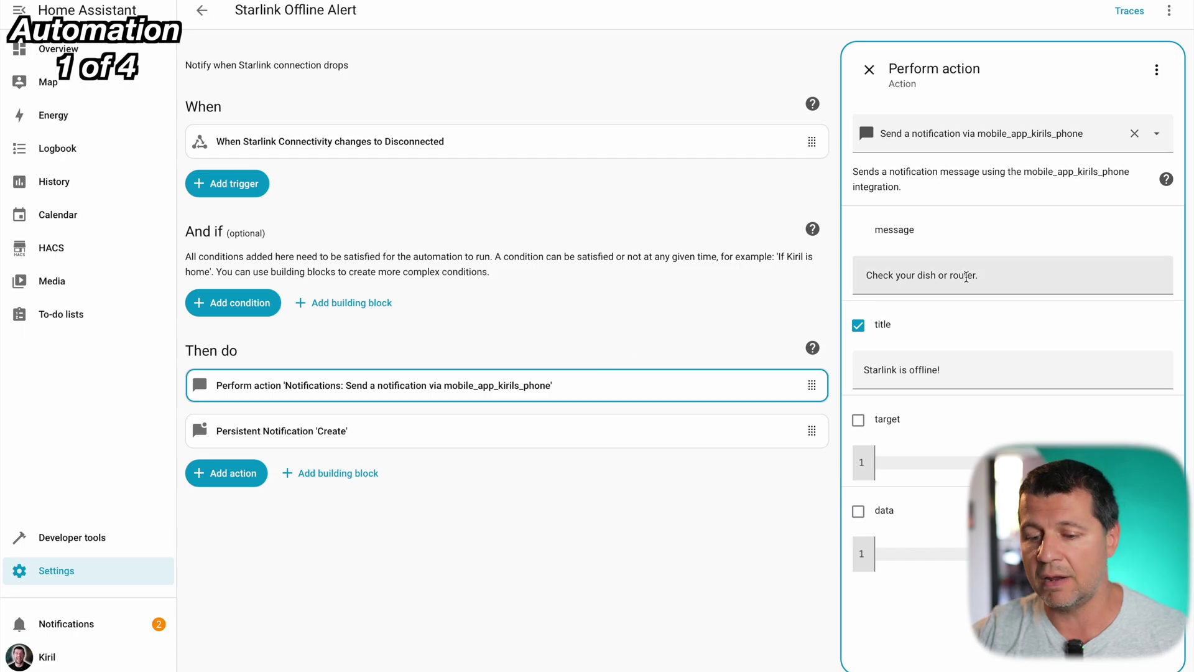
left_click(390, 438)
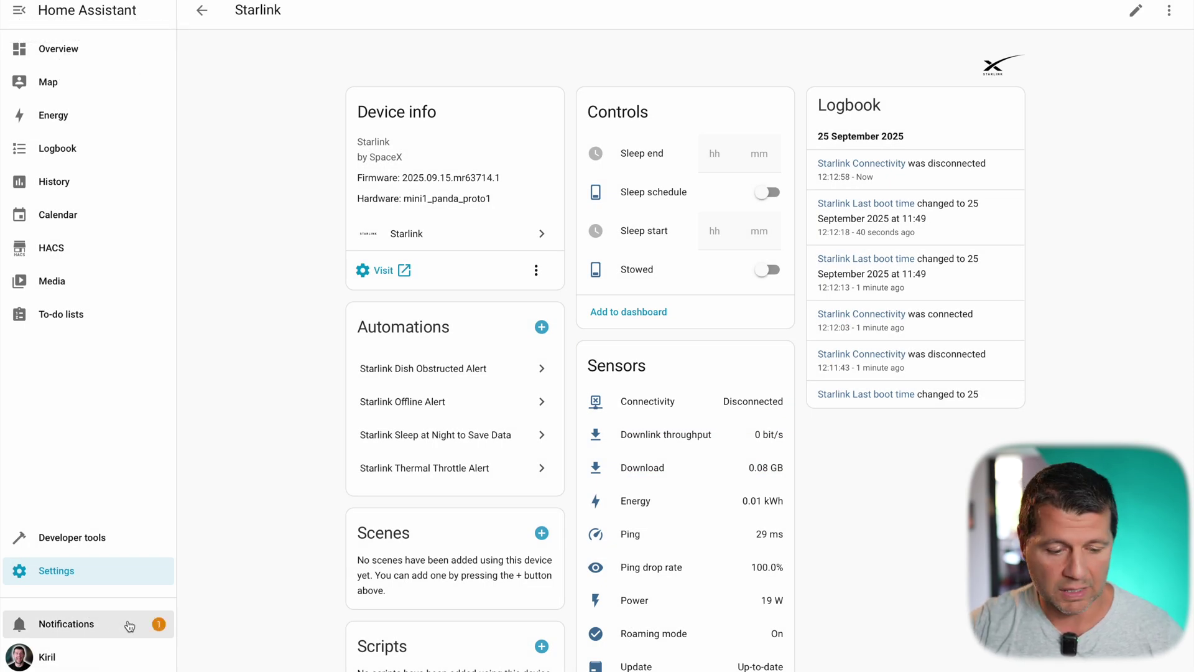
Step: Check Notifications for the 'Starlink is offline!' alert
left_click(129, 626)
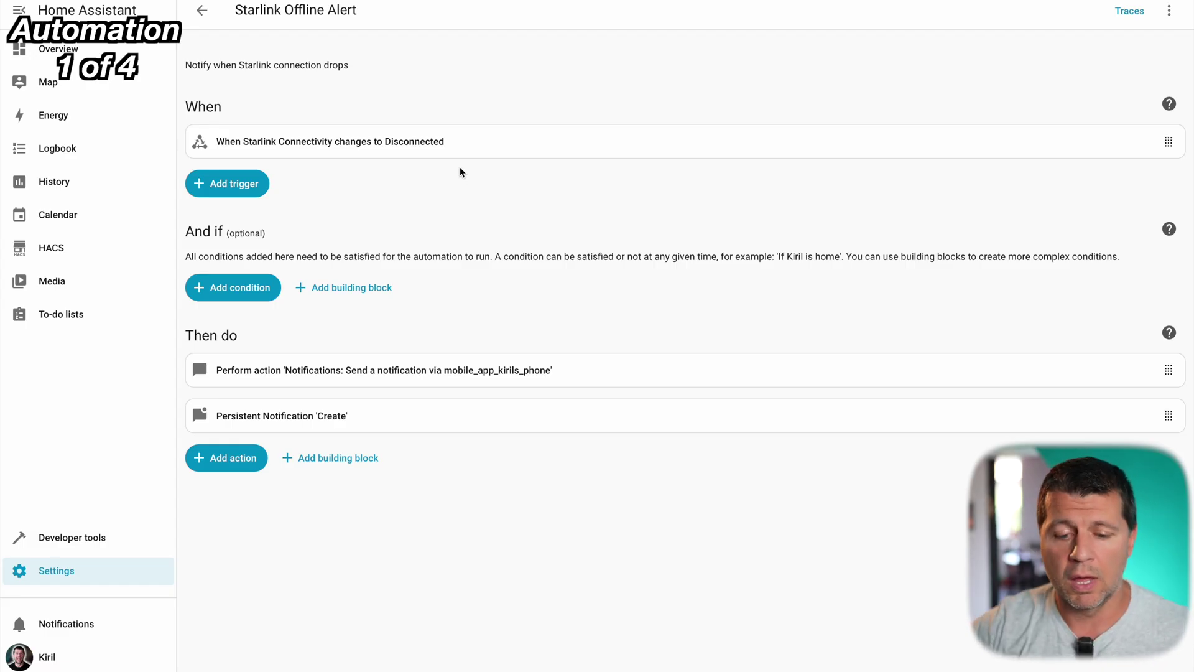
Step: Open the editor for the 'Notifications: Send a notification' phone action to see its notify service
left_click(413, 366)
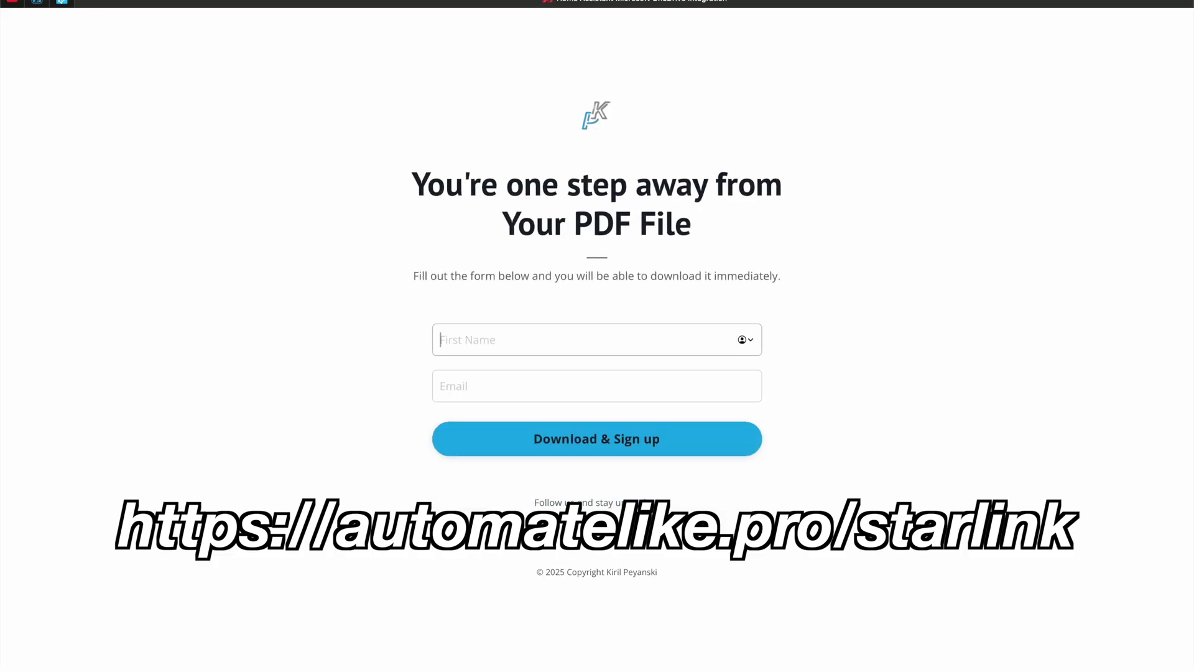
Step: Autofill the first name and email on the sign-up form and submit Download & Sign up
key("Down")
key("Return")
type("ail.com")
left_click(569, 441)
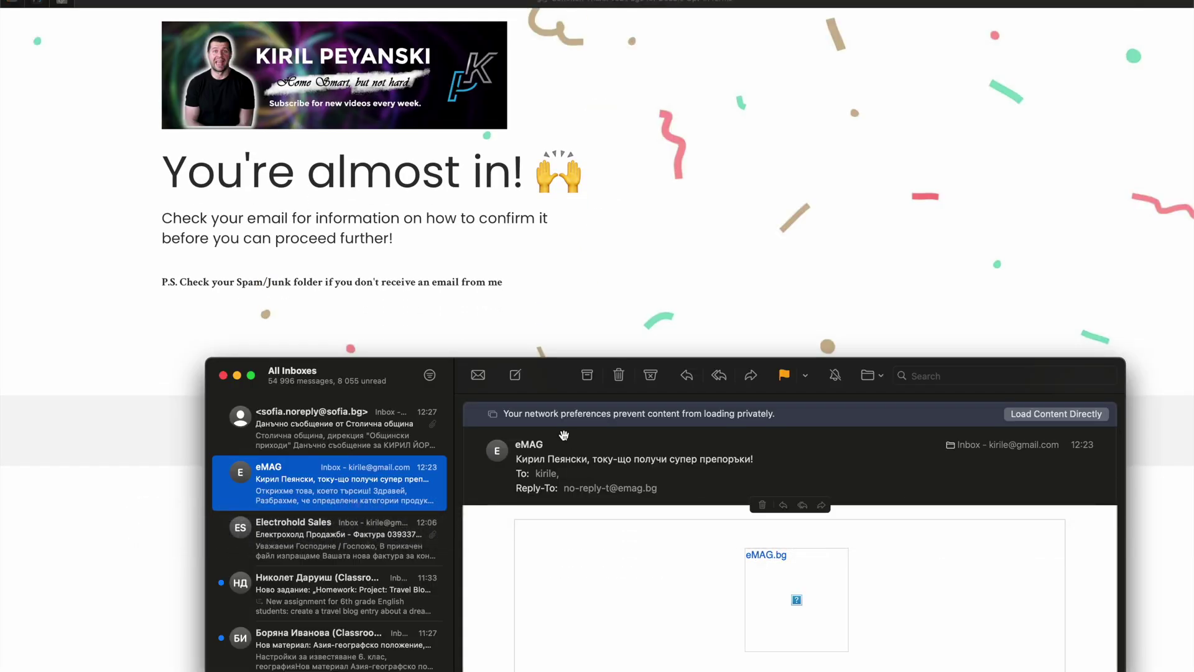
Step: Confirm the email address from the confirmation mail and download the Starlink guide PDF
left_click(331, 426)
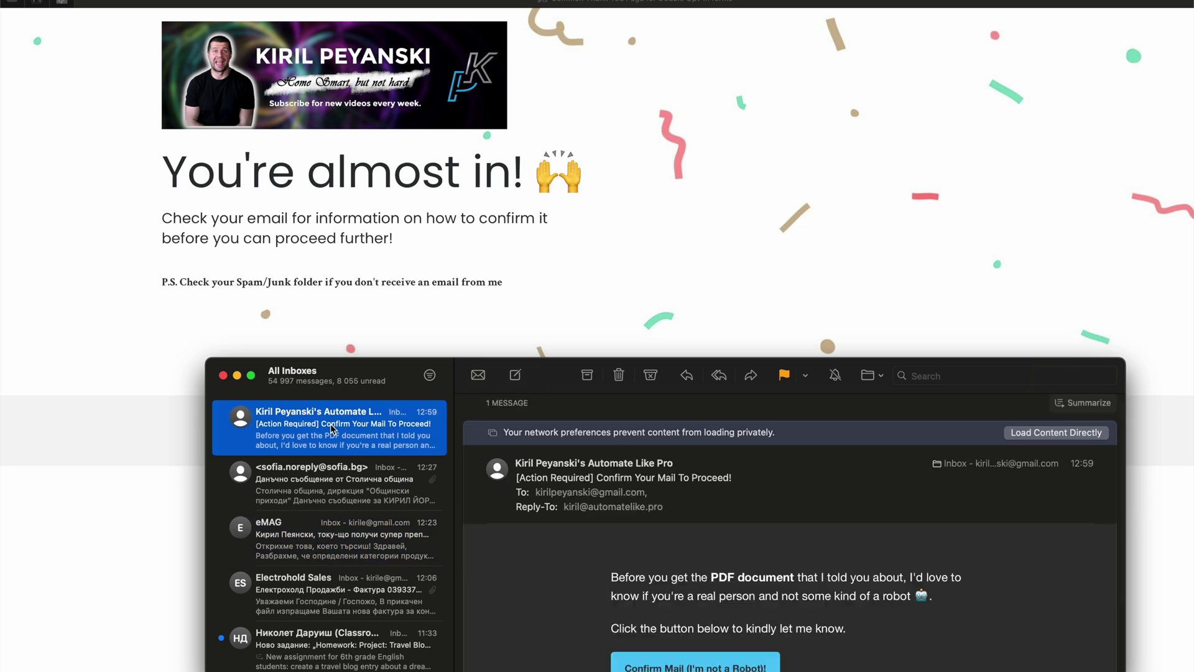
scroll(663, 573, "down", 3)
left_click(681, 582)
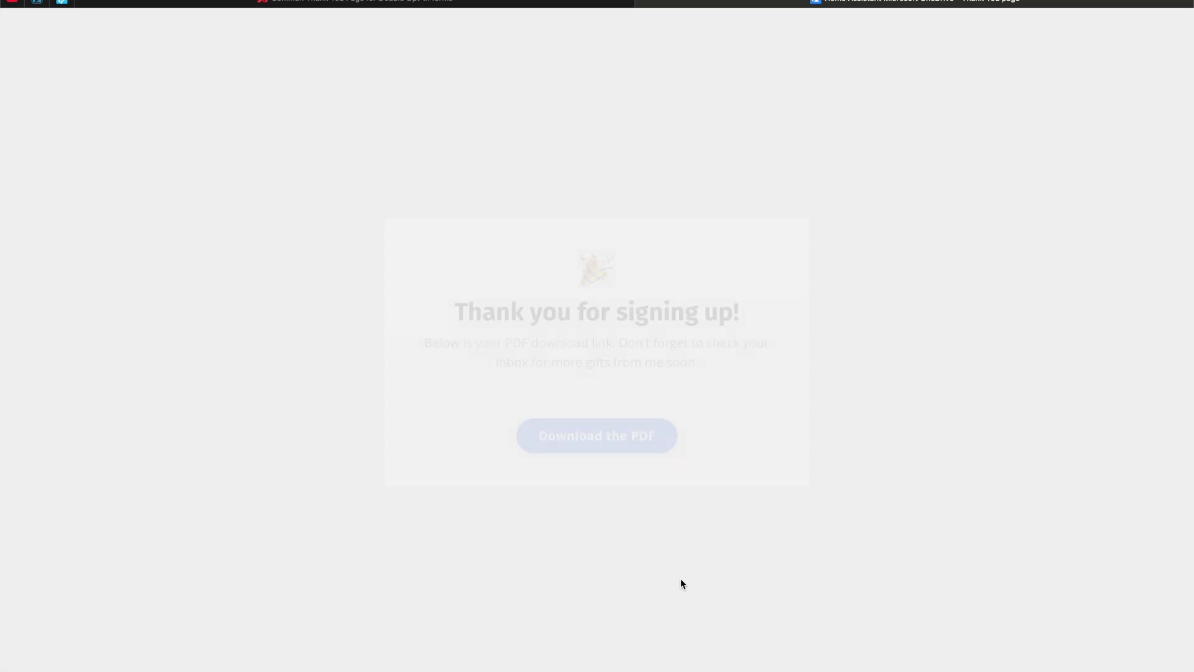
left_click(602, 429)
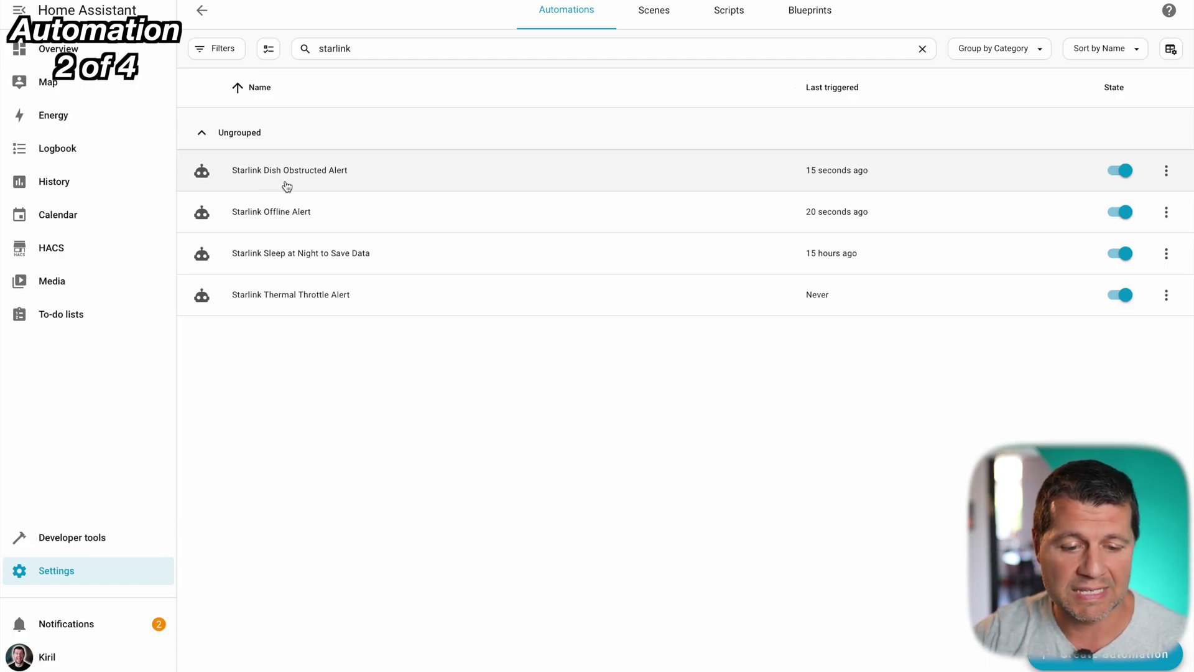
Step: Inspect the Starlink Dish Obstructed Alert's Obstructed trigger, phone notification and persistent notification actions
left_click(287, 186)
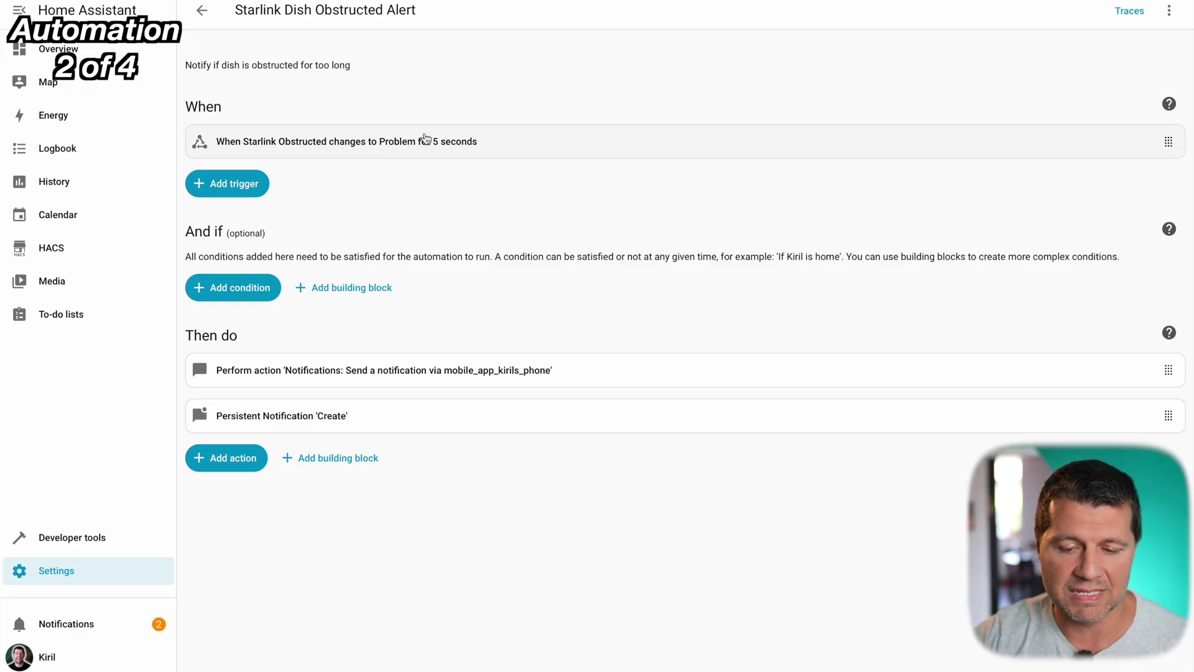
left_click(485, 147)
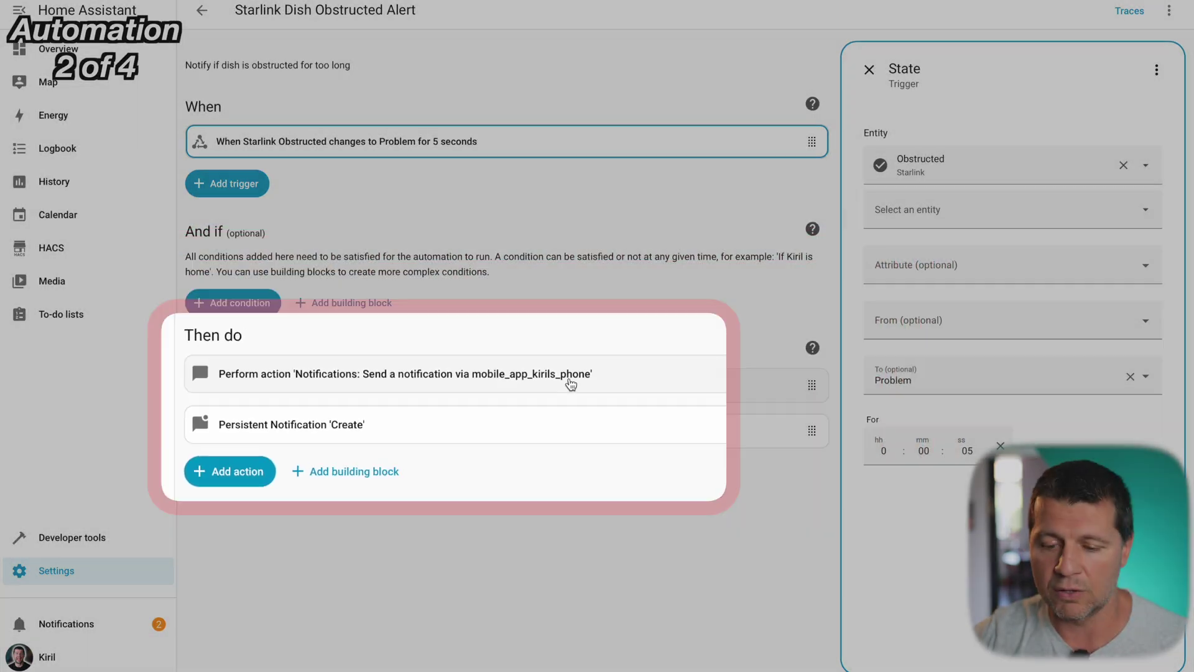
left_click(526, 392)
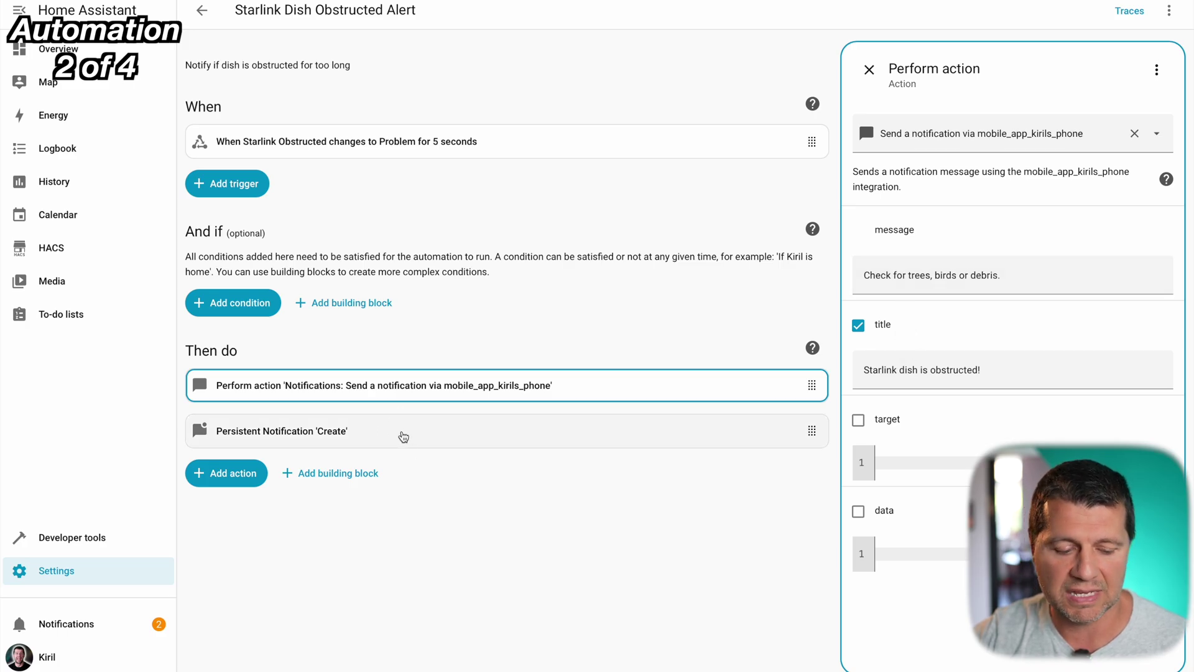
left_click(403, 435)
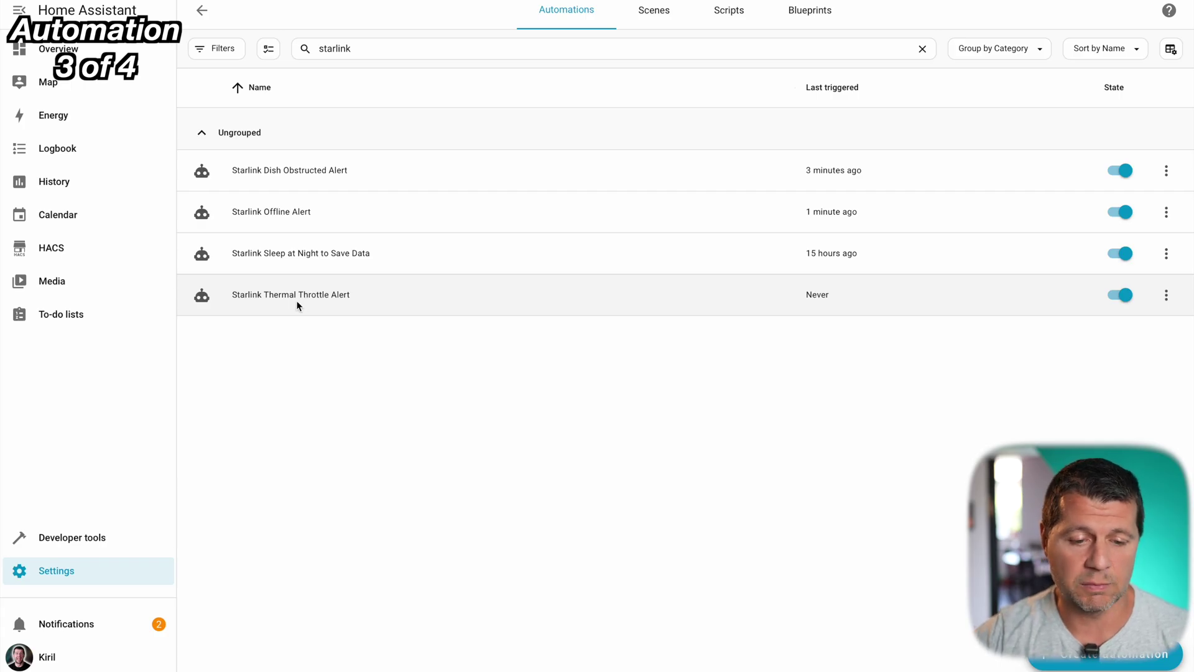
Step: Open Starlink Thermal Throttle Alert and its 'Thermal throttle changes to Problem' state trigger settings
left_click(297, 305)
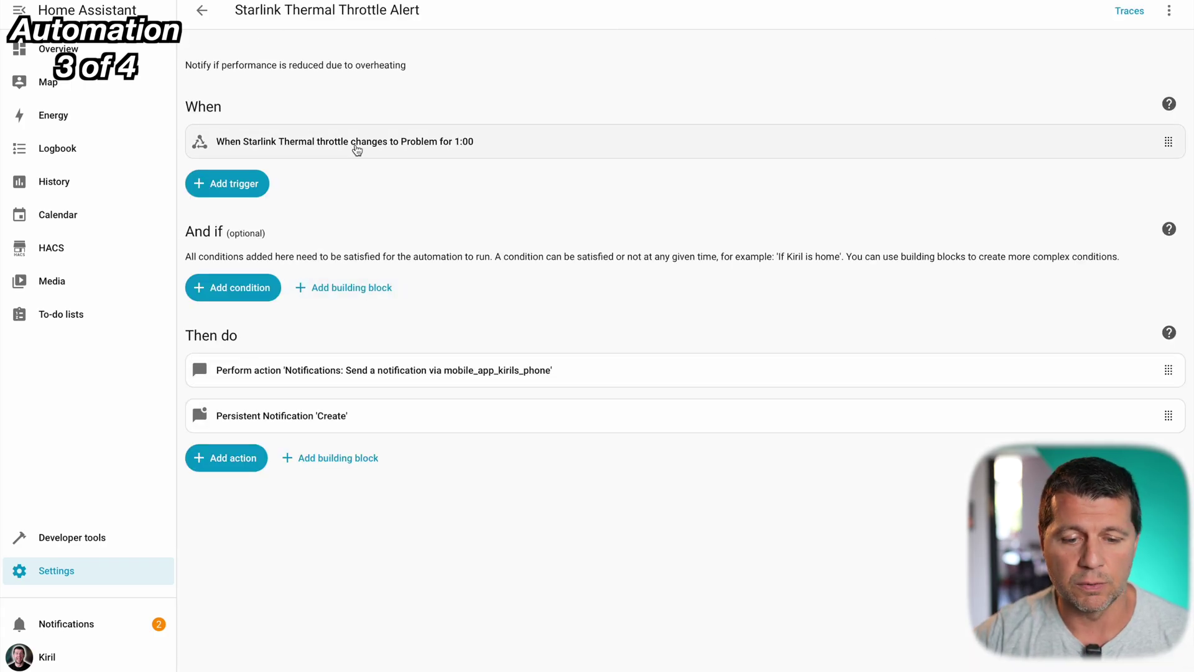
left_click(301, 155)
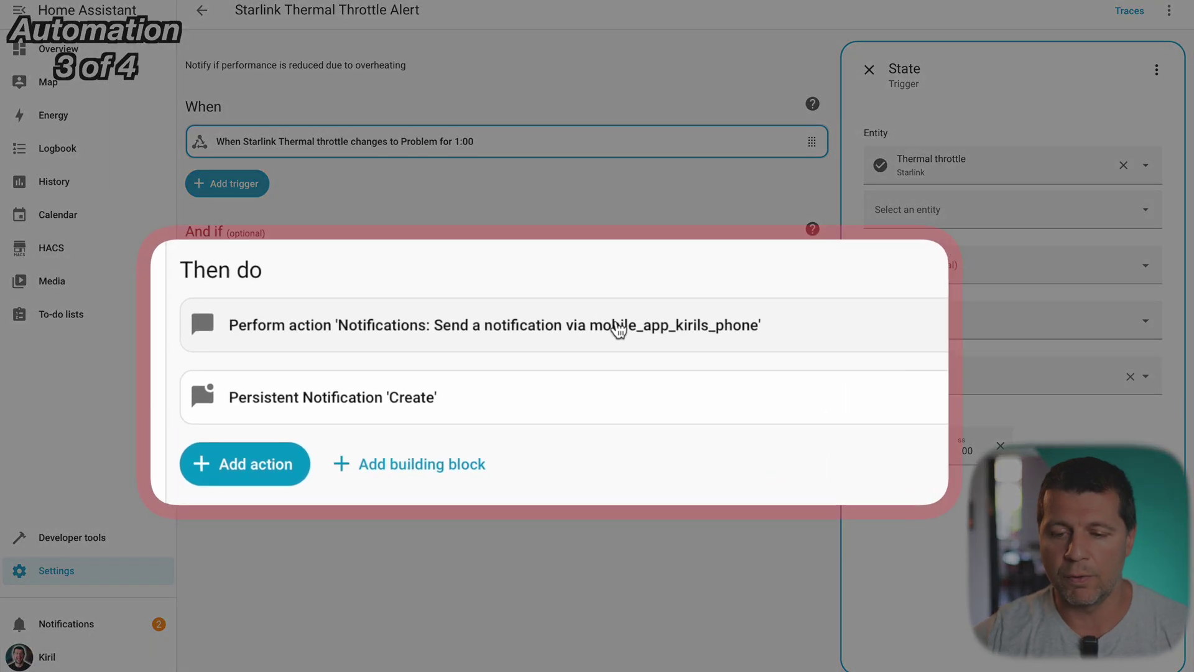
Step: Review both notification actions' messages and titles, and check the existing notifications
left_click(618, 328)
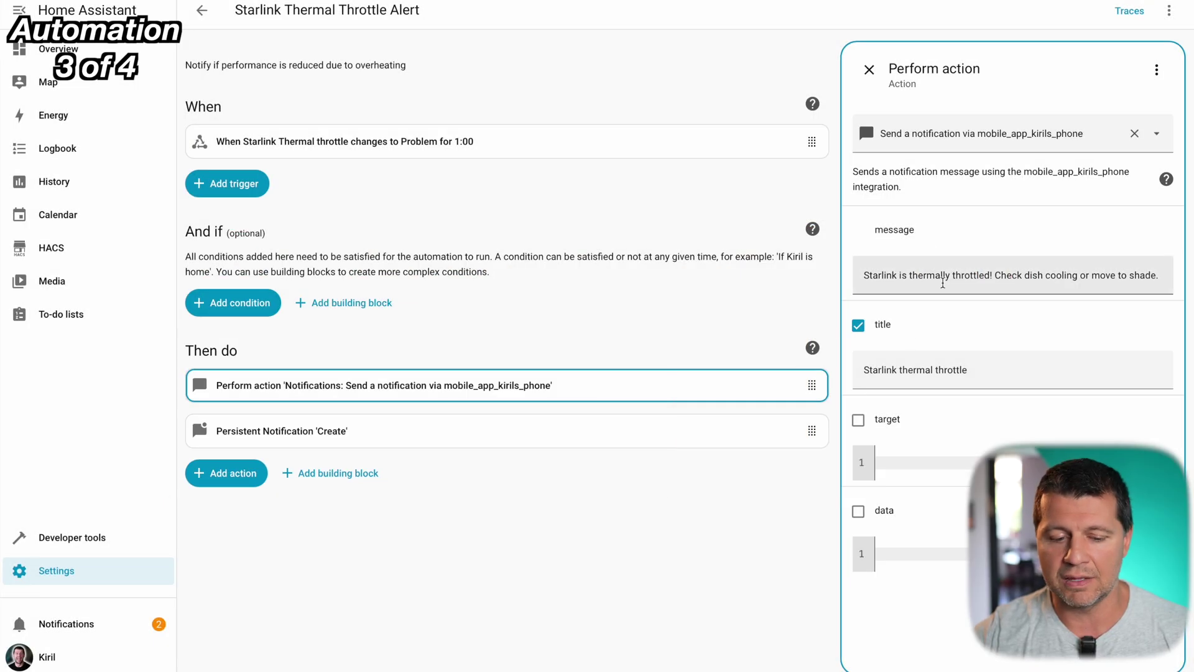
left_click(396, 441)
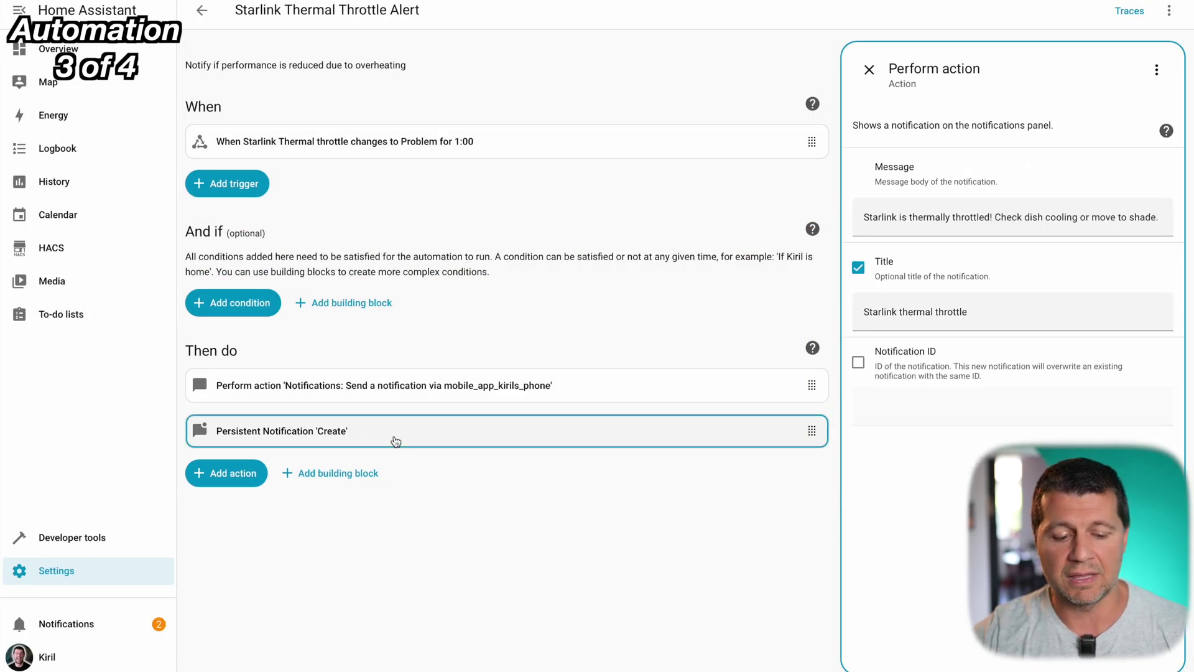
left_click(87, 625)
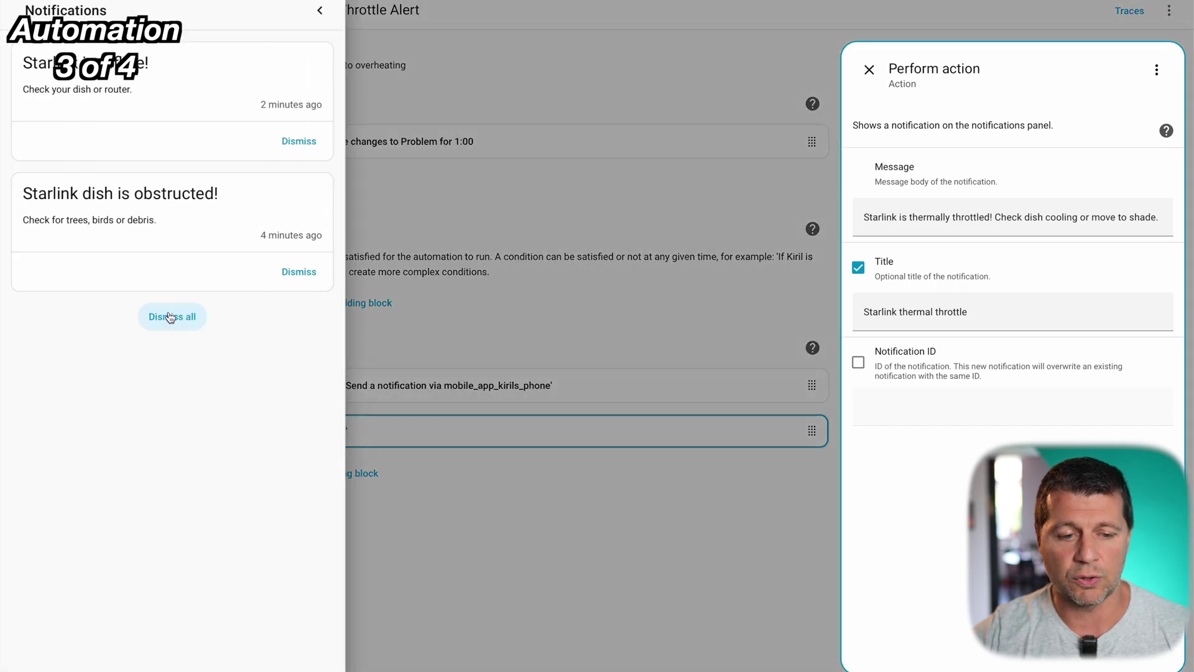
left_click(446, 542)
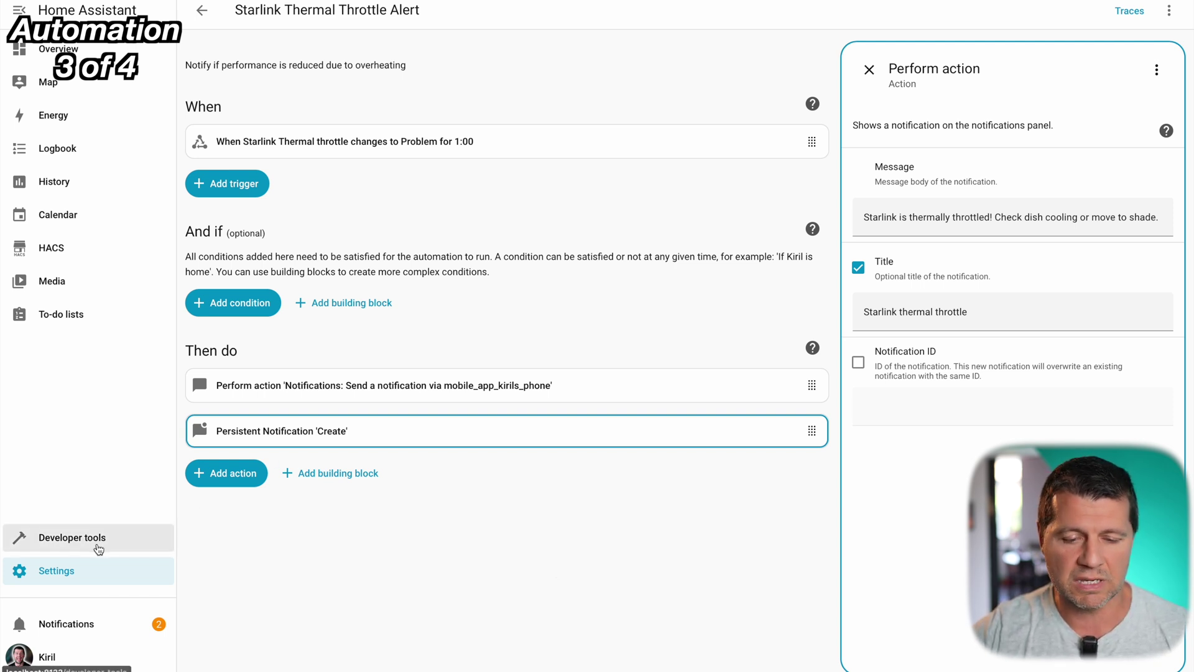
Step: Open Developer tools in a new tab and reopen the thermal throttle trigger's settings
right_click(98, 549)
left_click(135, 502)
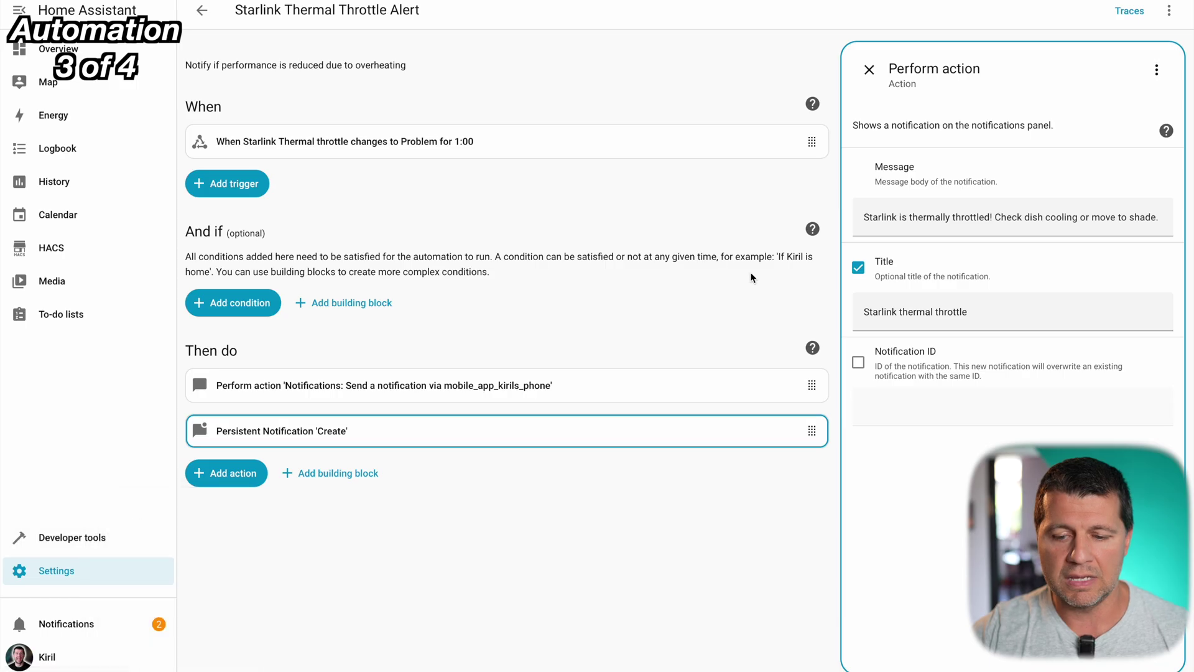
left_click(520, 148)
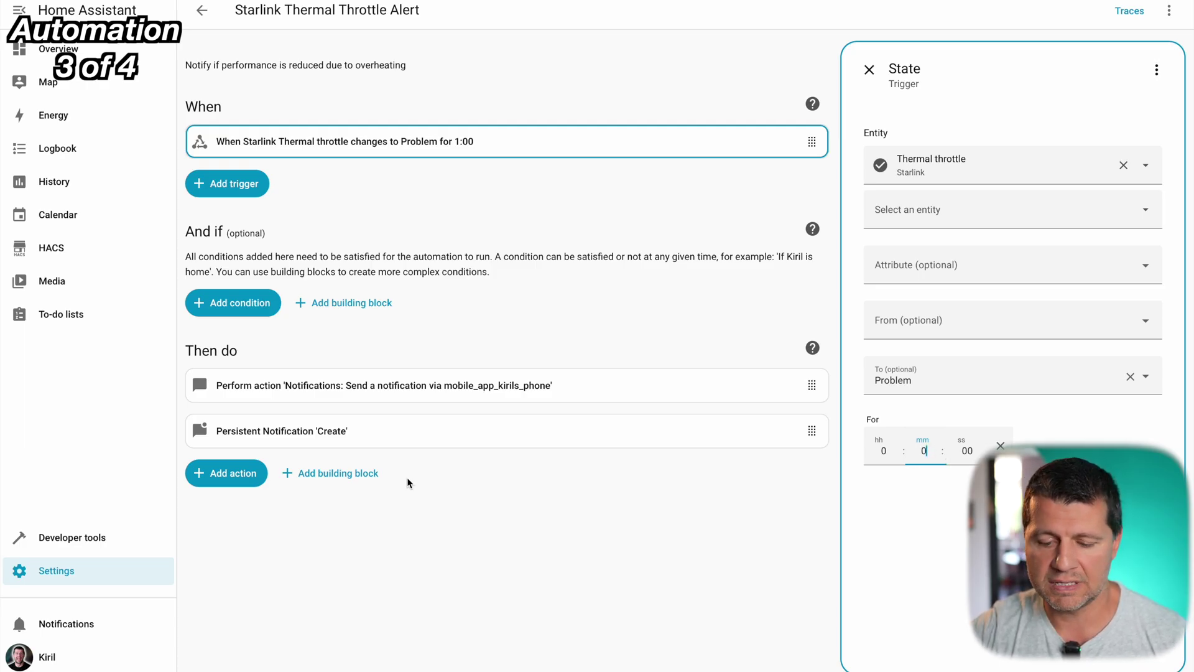
Step: Clear the trigger's one-minute hold, save the automation, and open Developer tools in a new tab
left_click(691, 465)
left_click(785, 654)
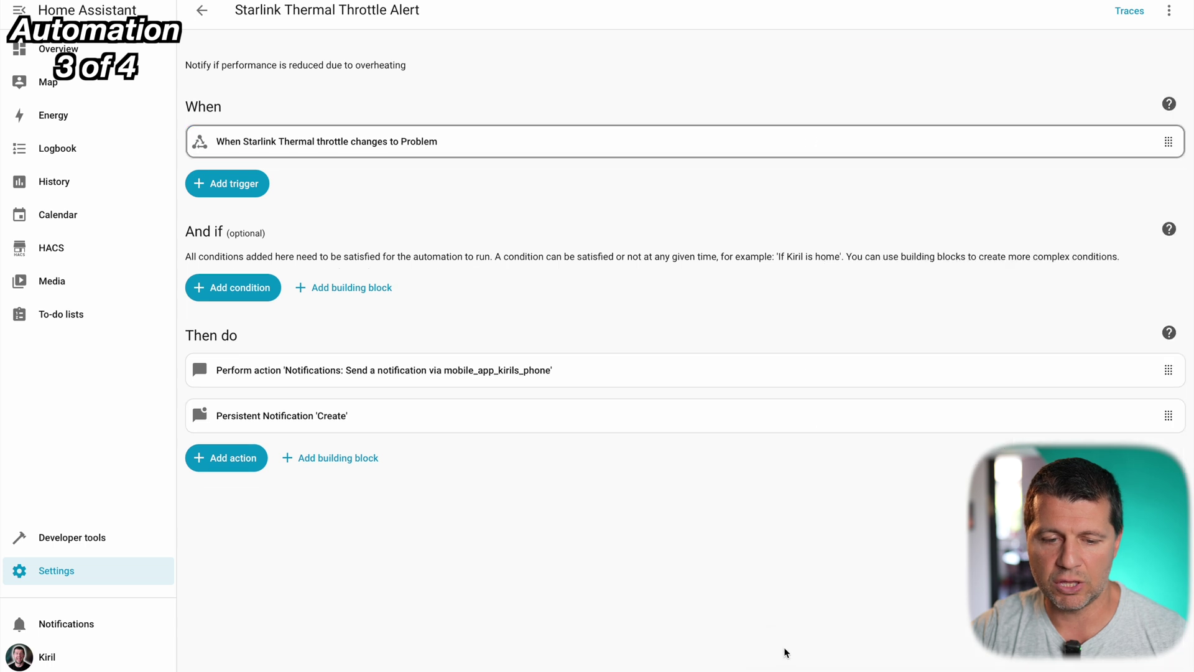
left_click(699, 154)
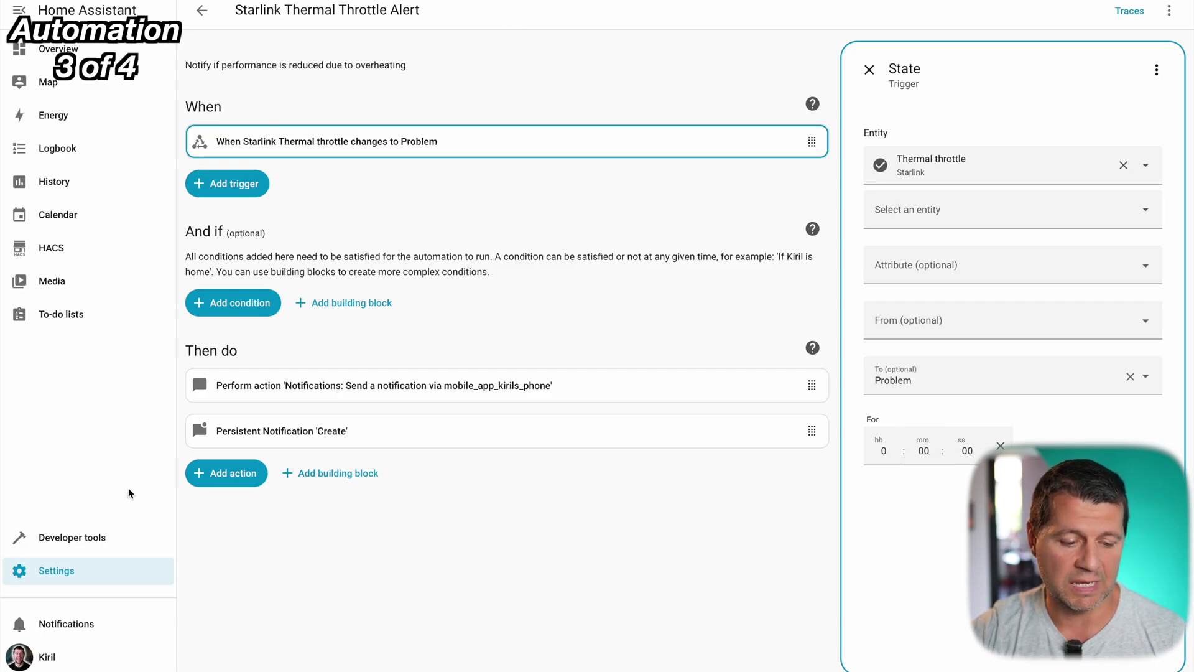
right_click(95, 539)
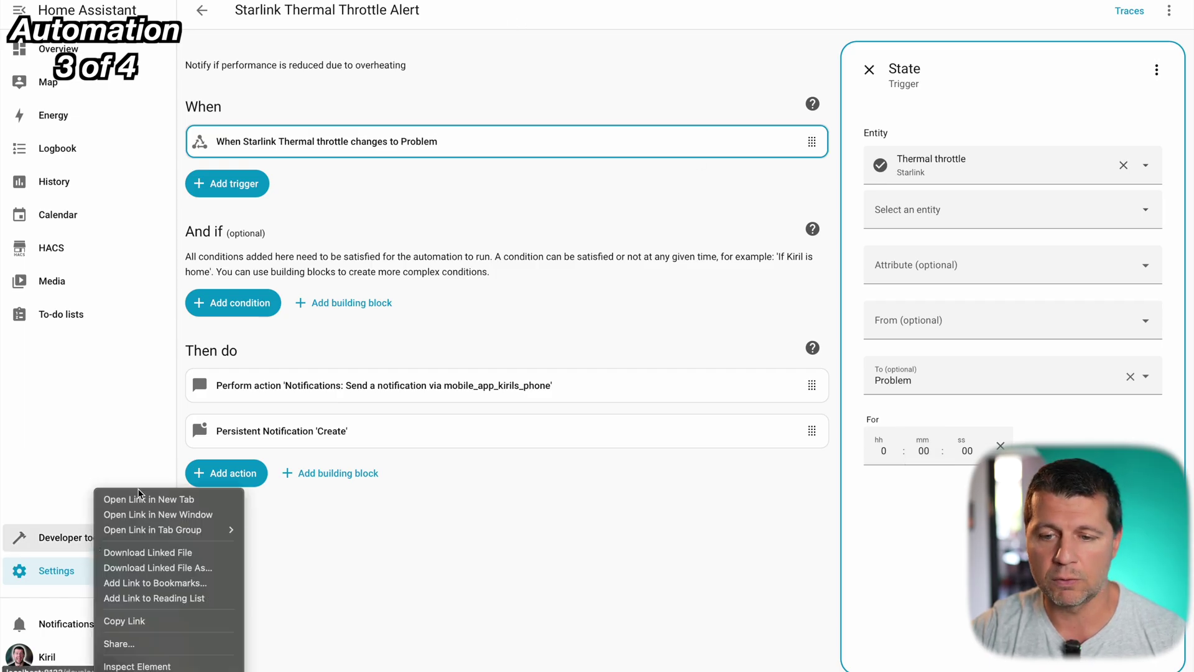
left_click(139, 499)
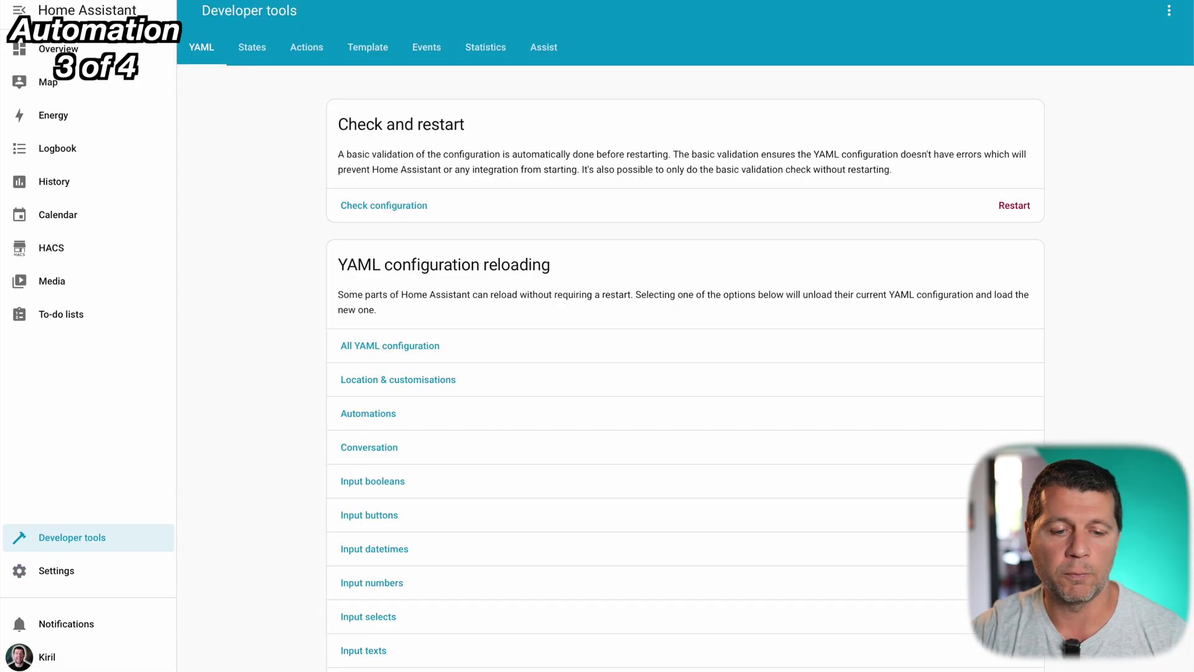
Step: In Developer tools > States, set the Starlink Thermal throttle sensor's state from off to on
left_click(230, 55)
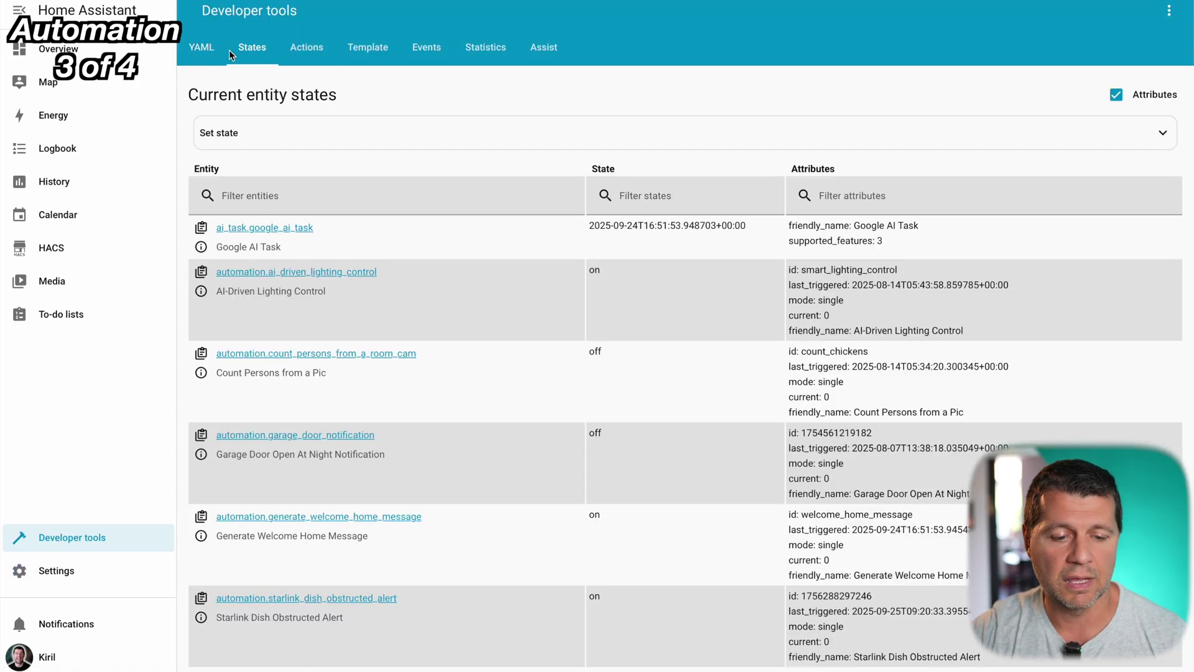
left_click(260, 136)
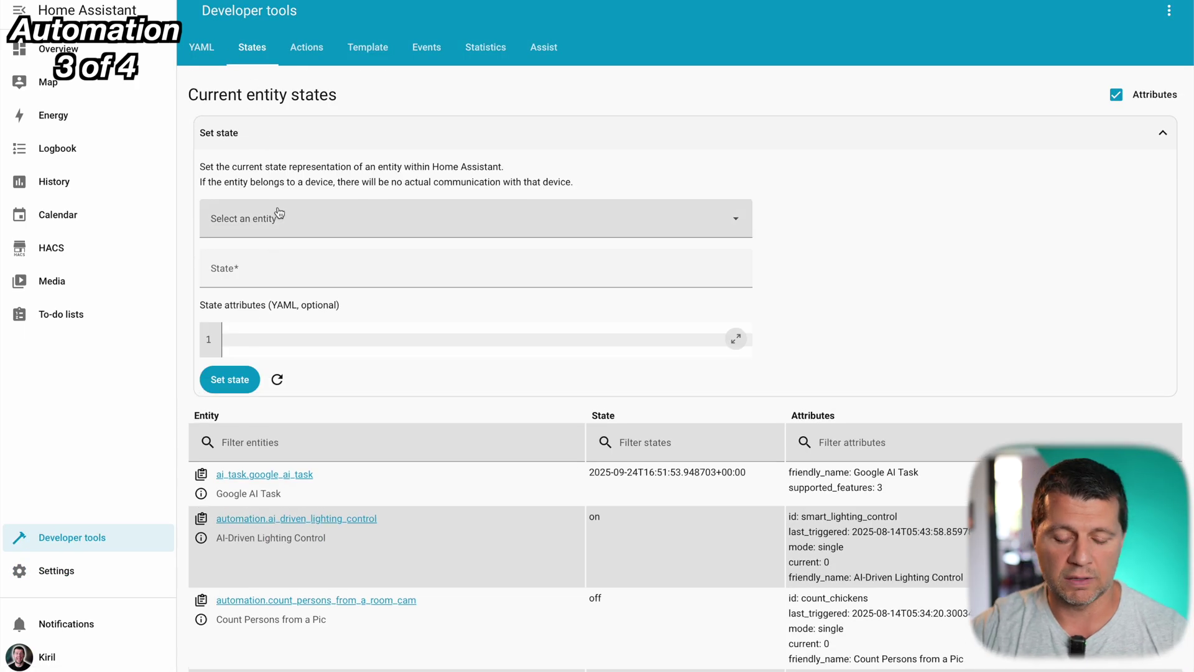
left_click(276, 220)
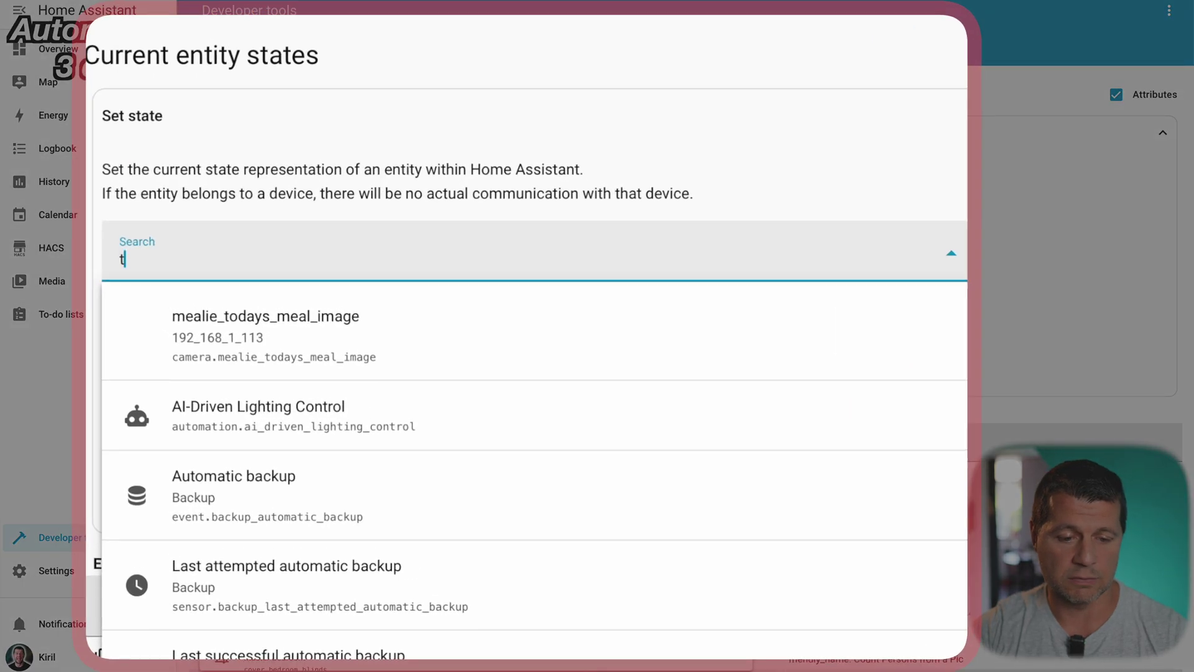
type("thermal")
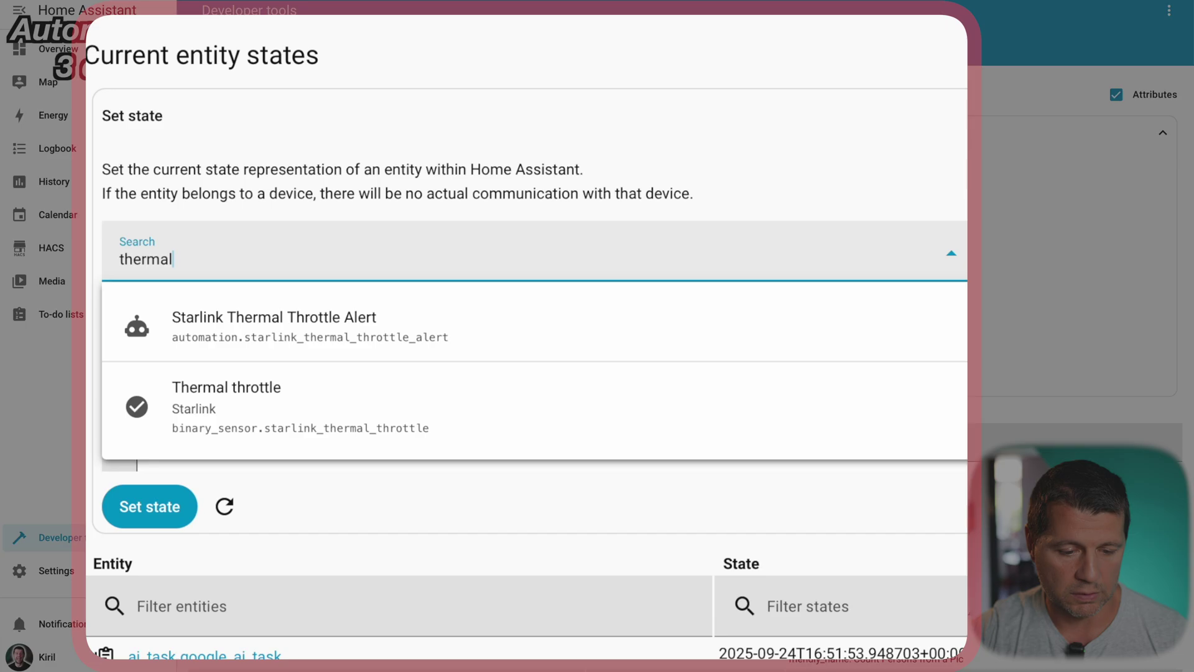
left_click(261, 402)
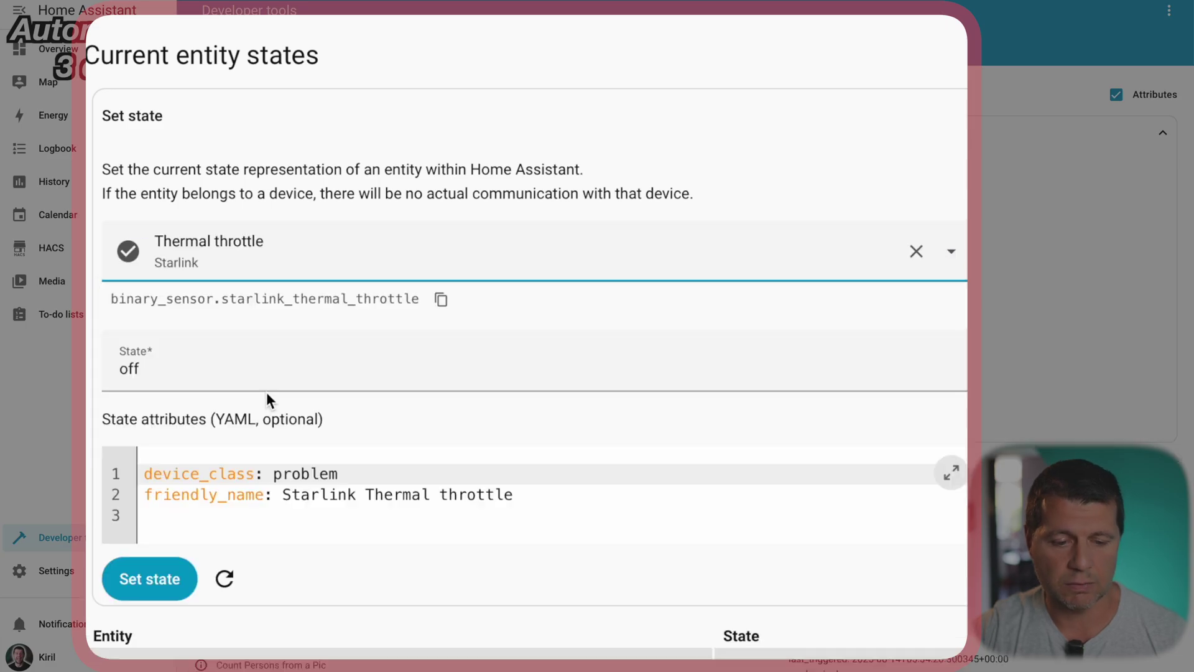
left_click(200, 361)
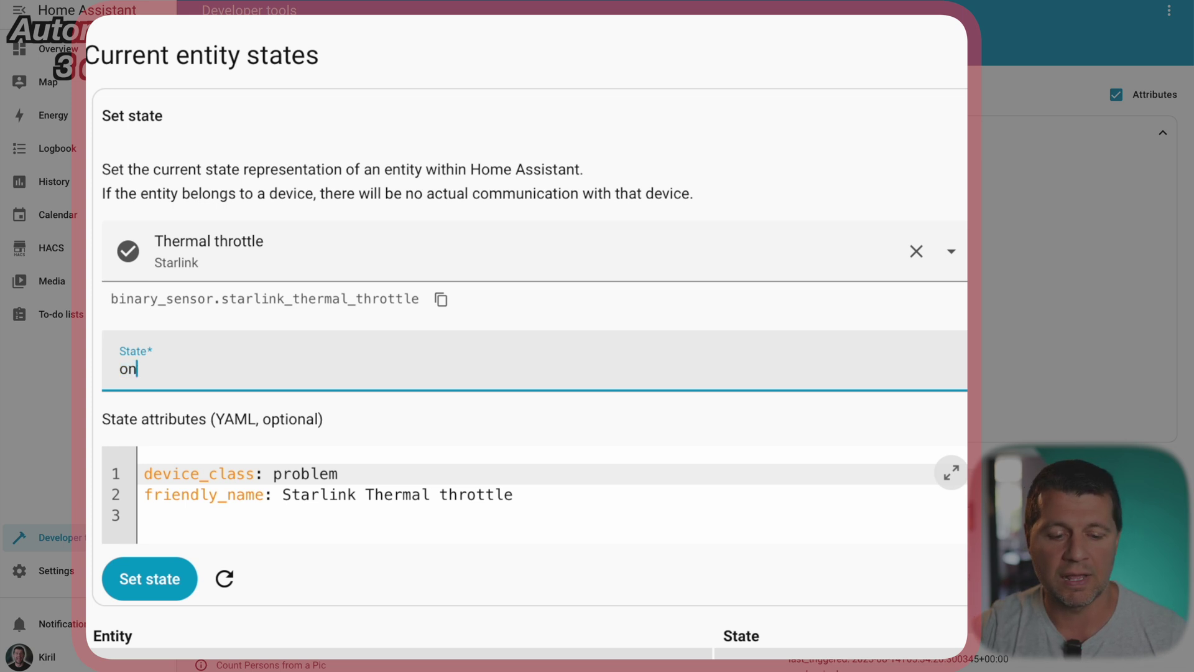
left_click(274, 541)
left_click(168, 590)
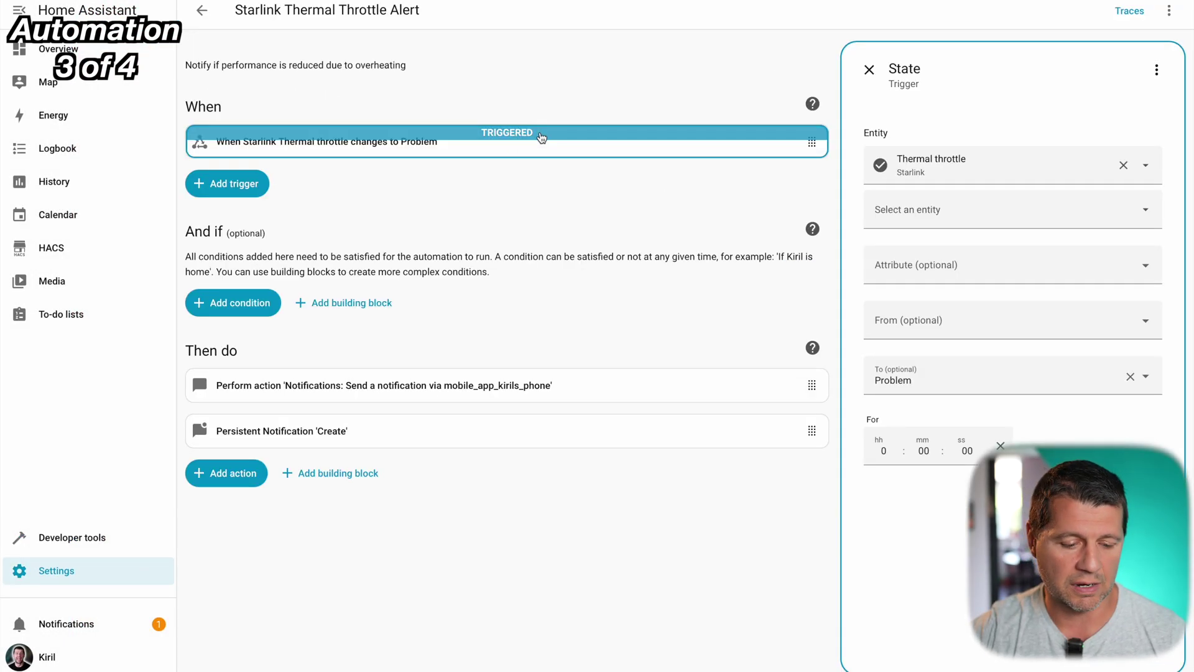
Step: Open the notifications list to view the thermal throttle alert
left_click(118, 635)
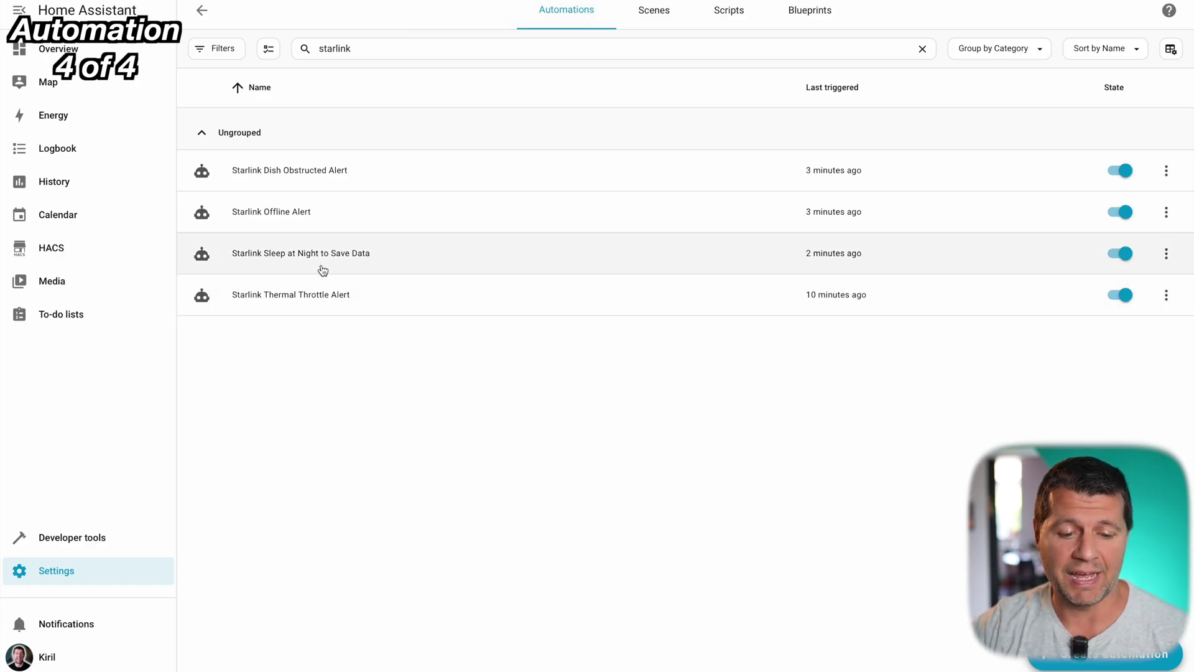
Step: Open Starlink Sleep at Night to Save Data and inspect its phone battery charging trigger
left_click(323, 269)
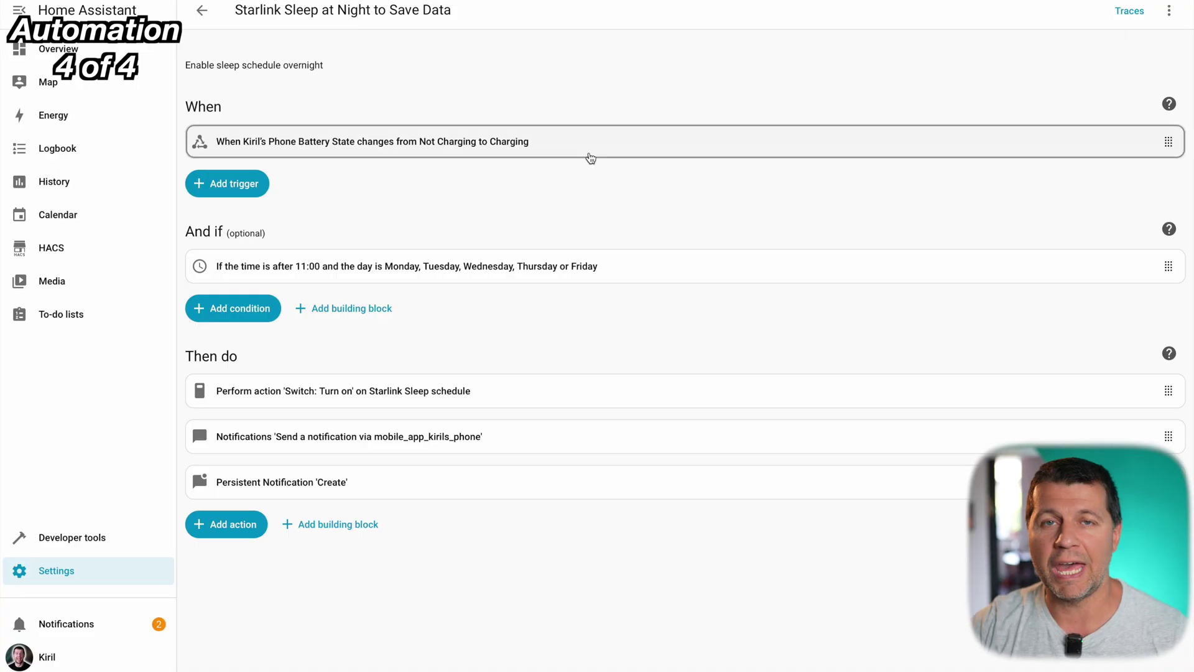
left_click(591, 156)
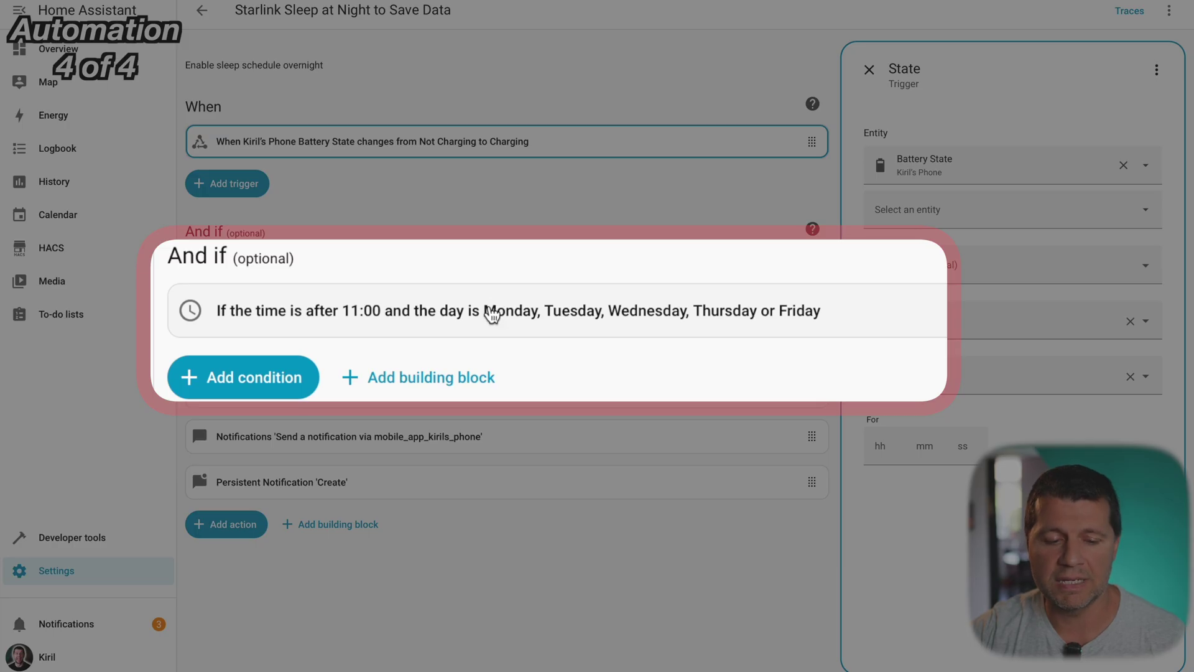
Step: Open the Time condition requiring after 11:00:00 on weekdays Monday–Friday
left_click(492, 313)
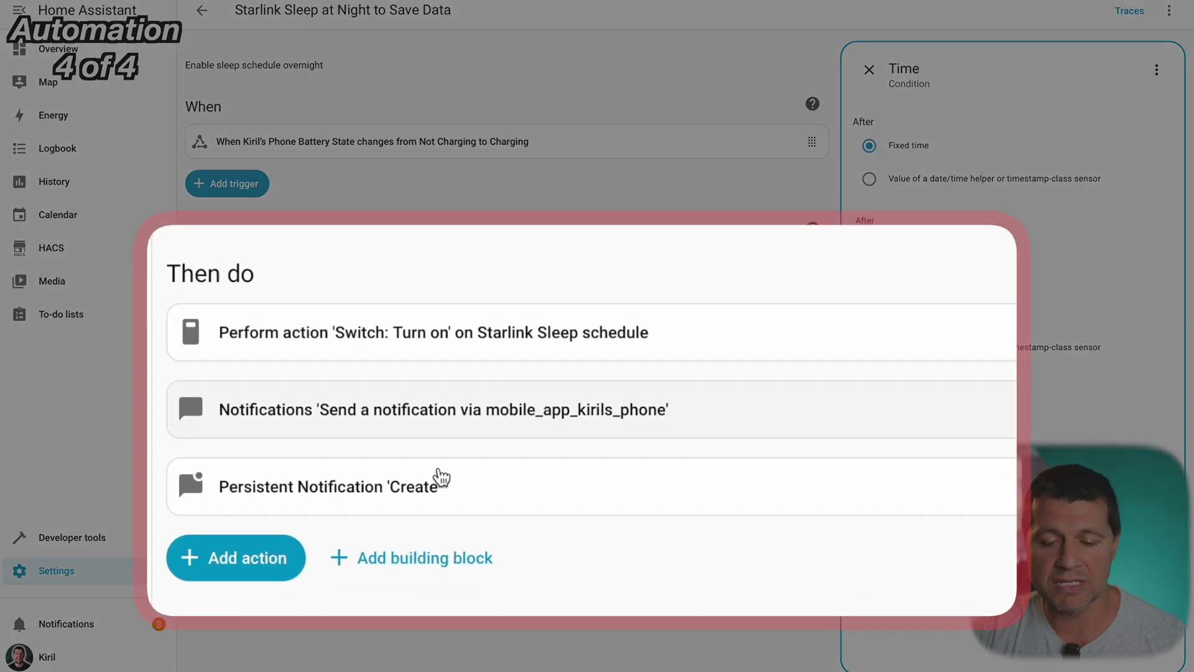
Step: Inspect the Starlink Sleep schedule turn-on, phone notification, and 'Starlink goes to bed' persistent notification actions
left_click(870, 71)
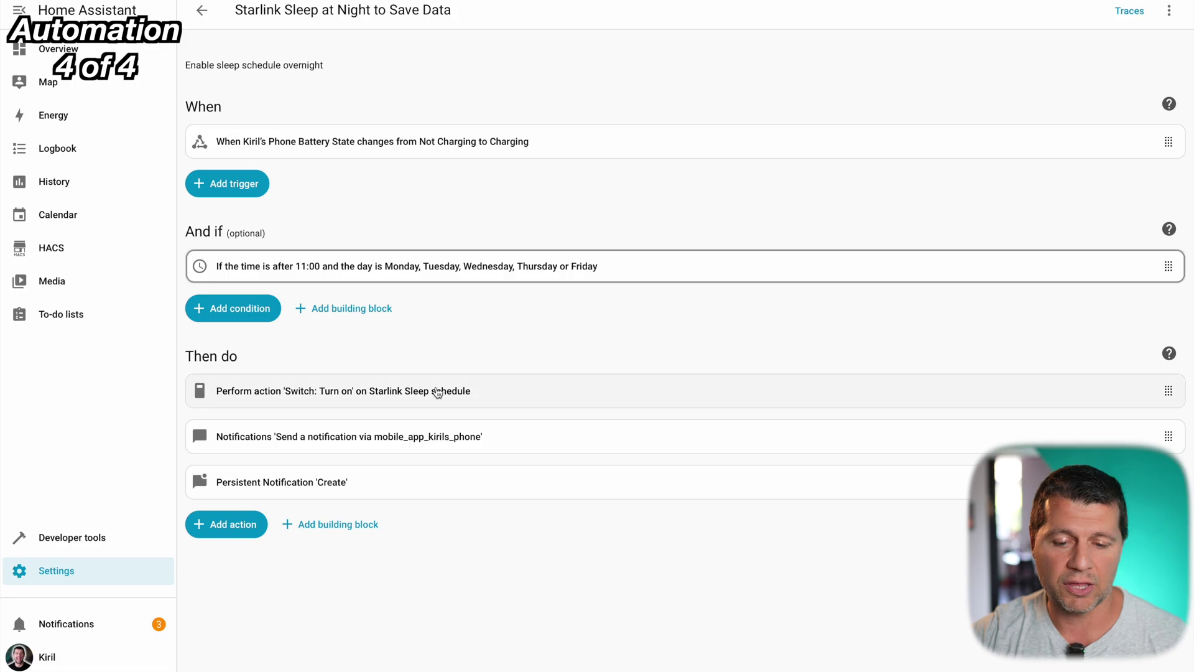
left_click(439, 391)
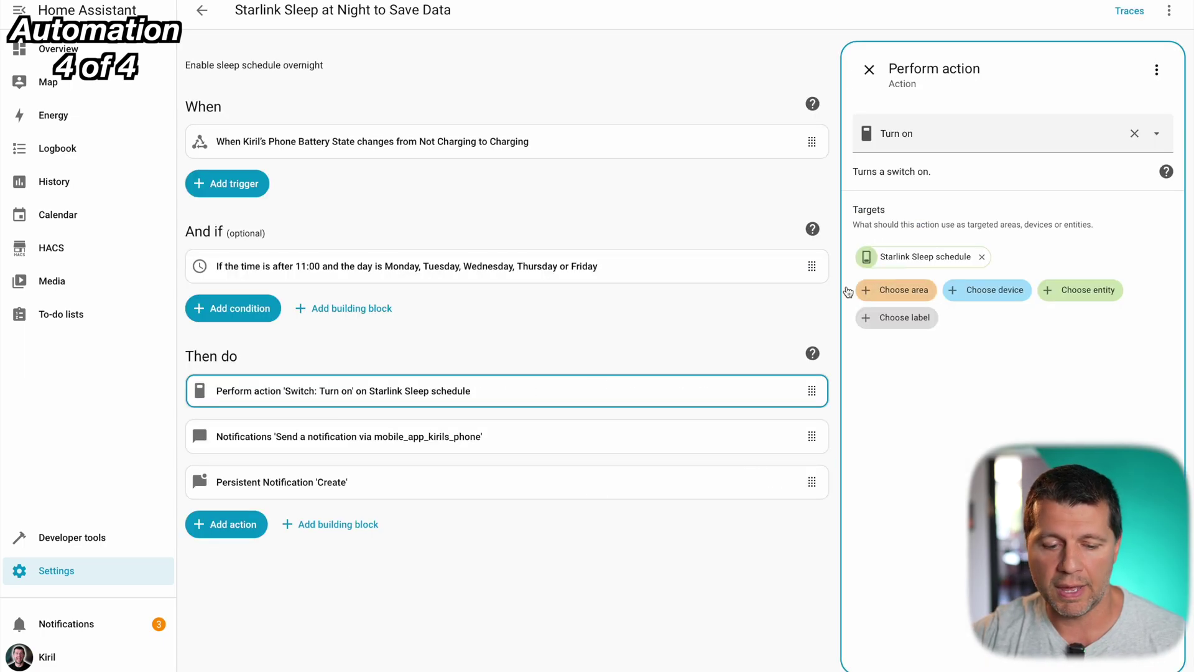
left_click(419, 439)
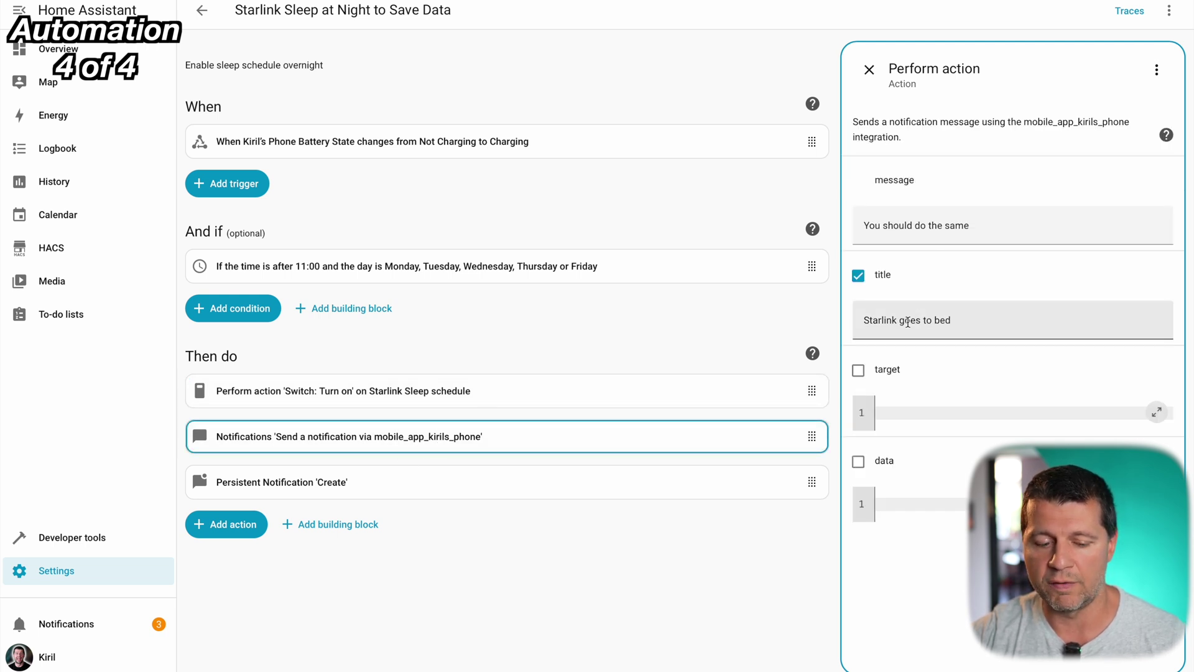
left_click(361, 478)
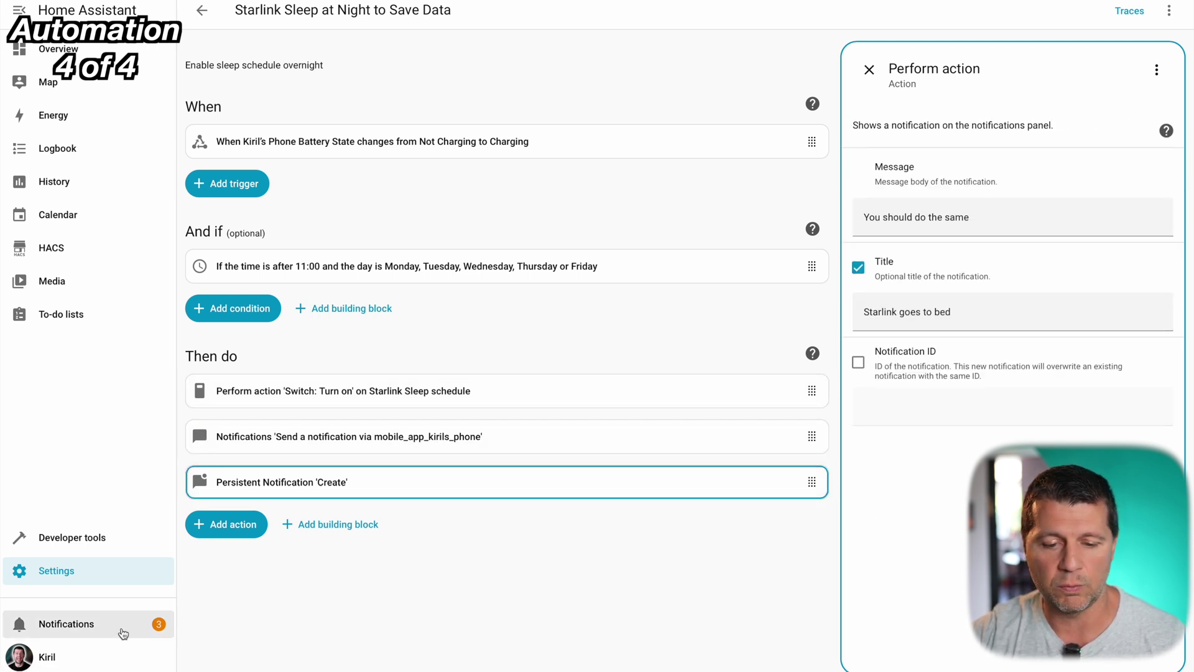
Step: Dismiss all existing notifications in the Notifications list
left_click(134, 627)
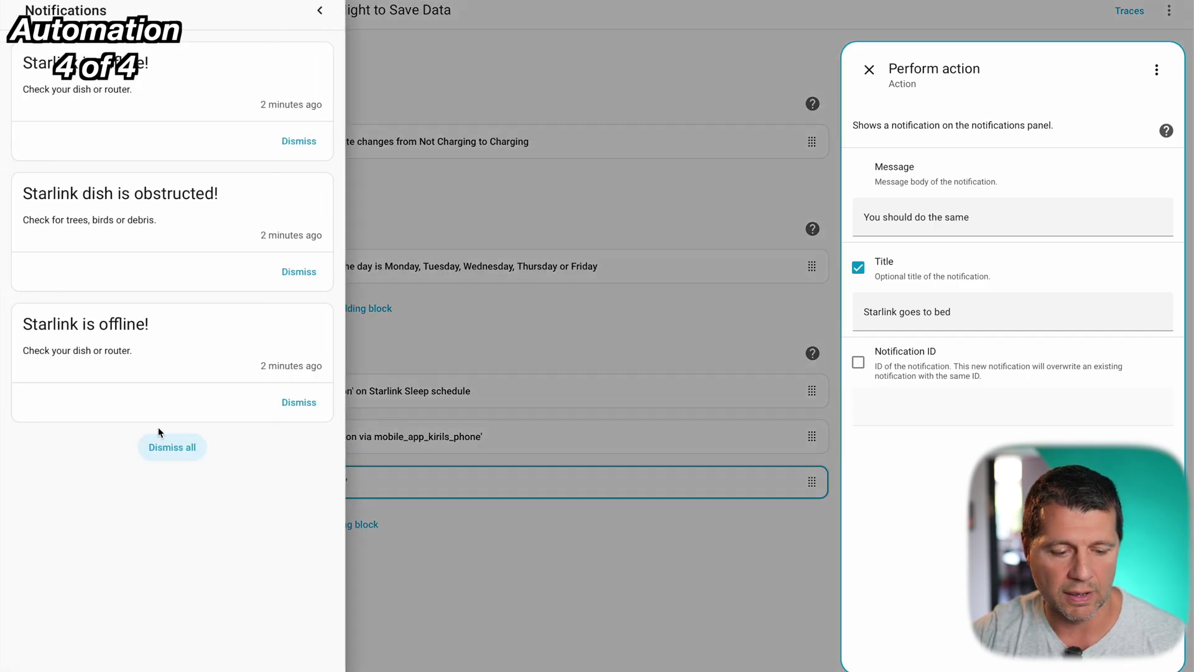
left_click(187, 447)
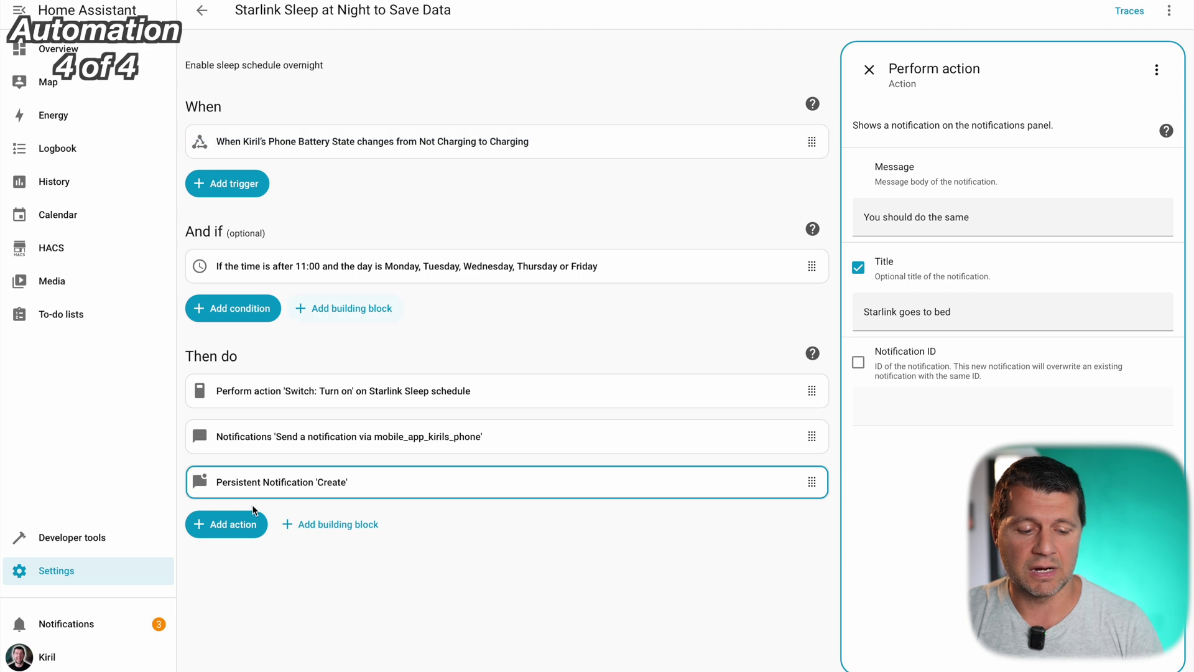
Step: Show the notifications list with the new 'Starlink goes to bed' alert
left_click(65, 622)
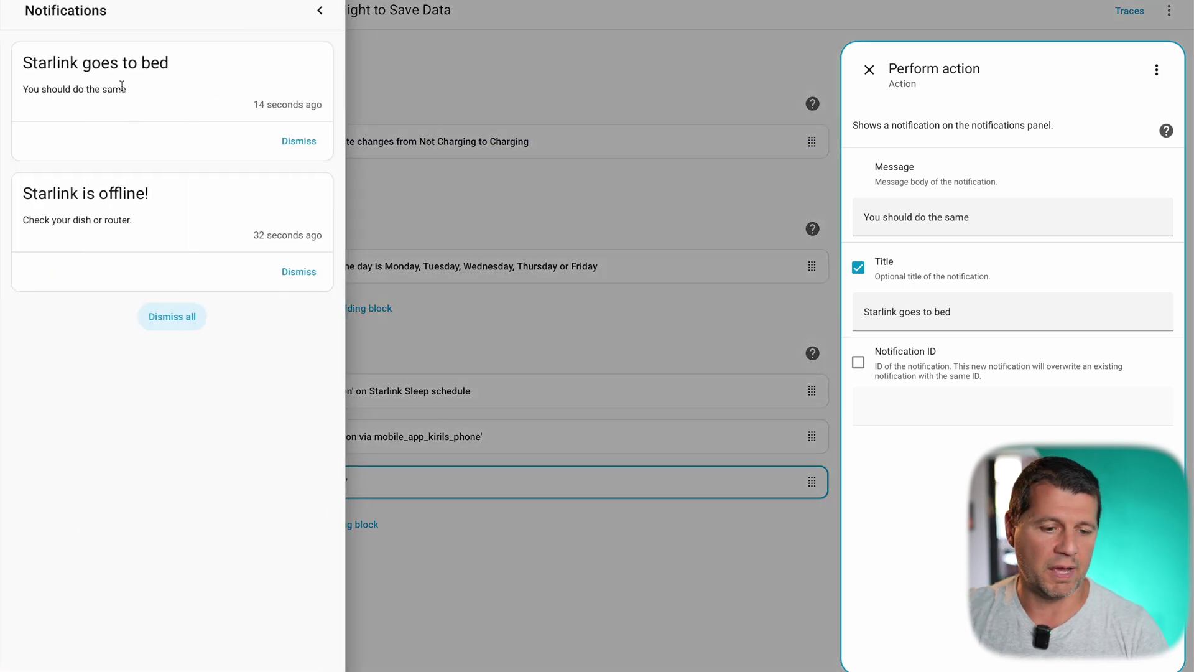